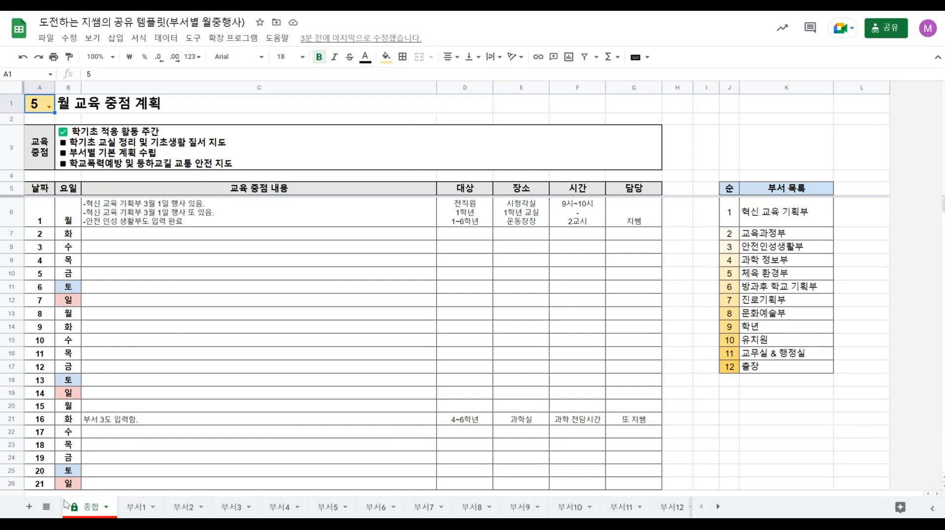
Compare the combined event entries on the 종합 sheet with the entries on the 부서1, 부서2 and 부서3 sheets.
right_click(101, 505)
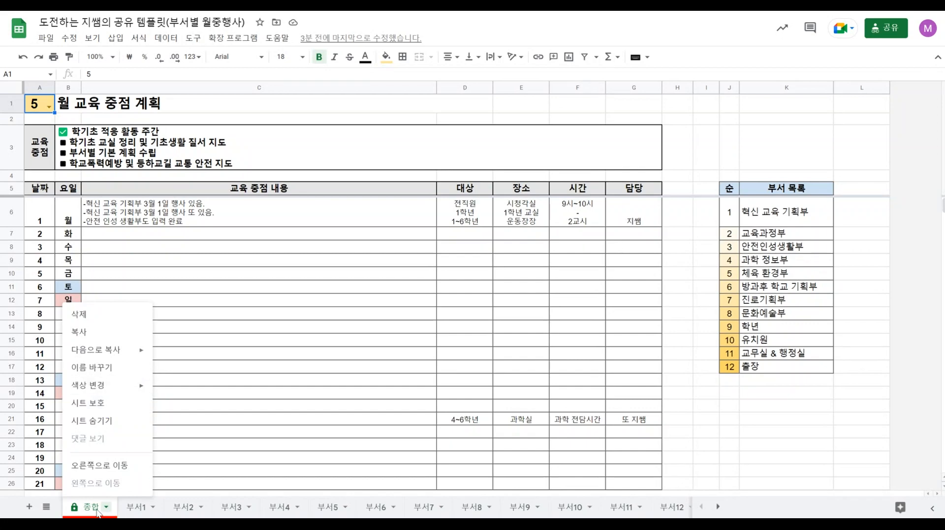
click(284, 373)
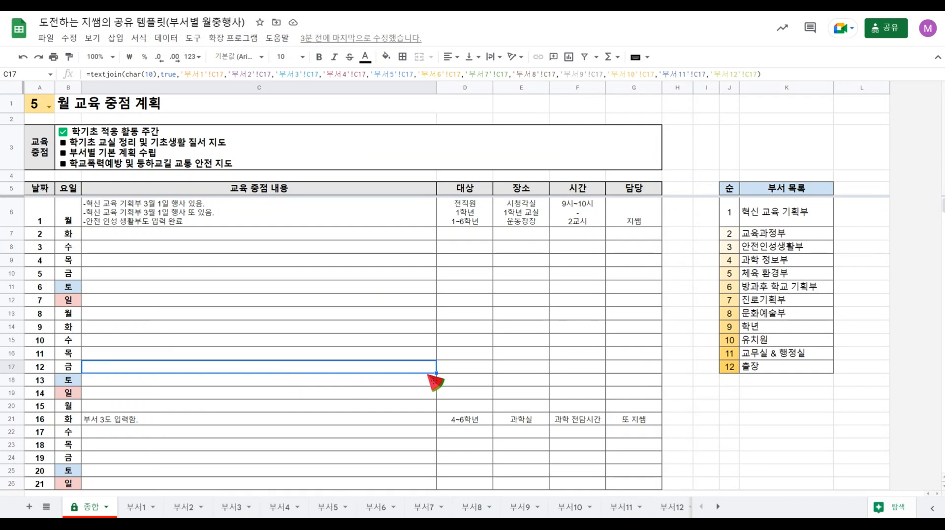
click(186, 208)
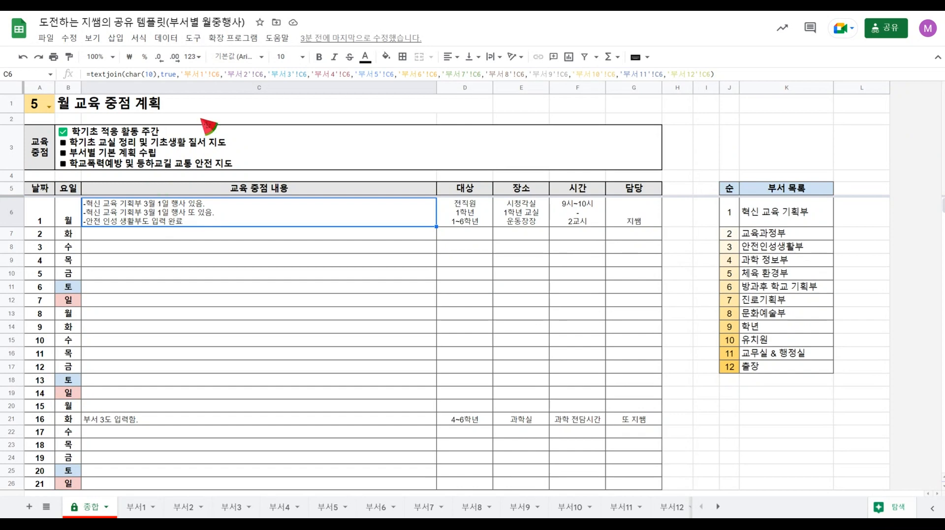
click(139, 512)
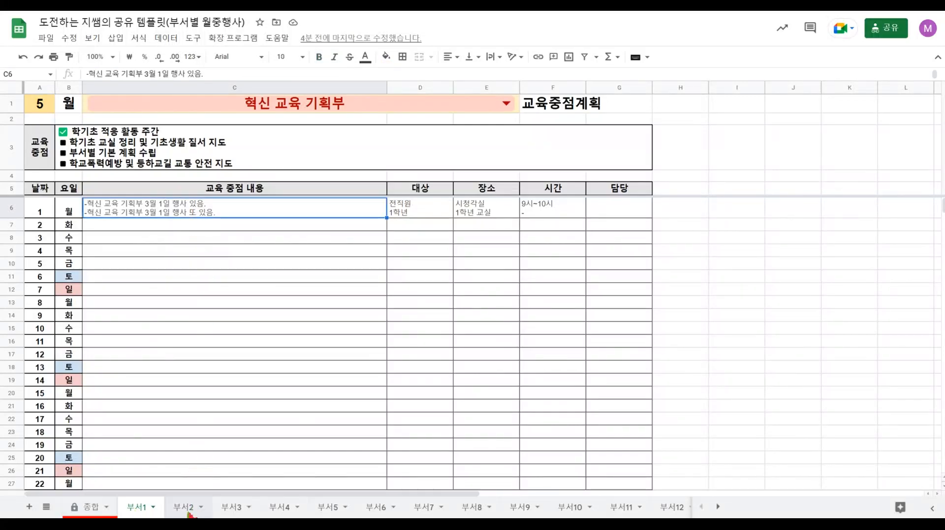
click(188, 512)
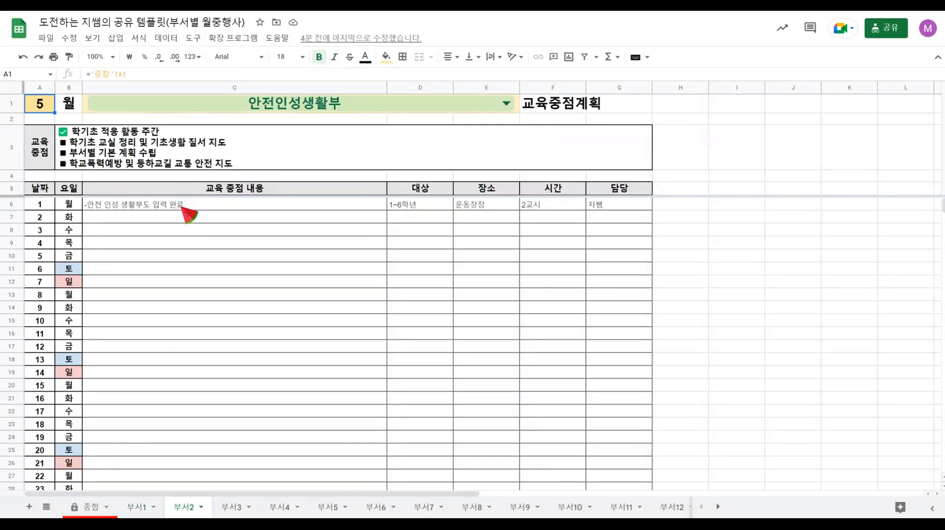
click(96, 512)
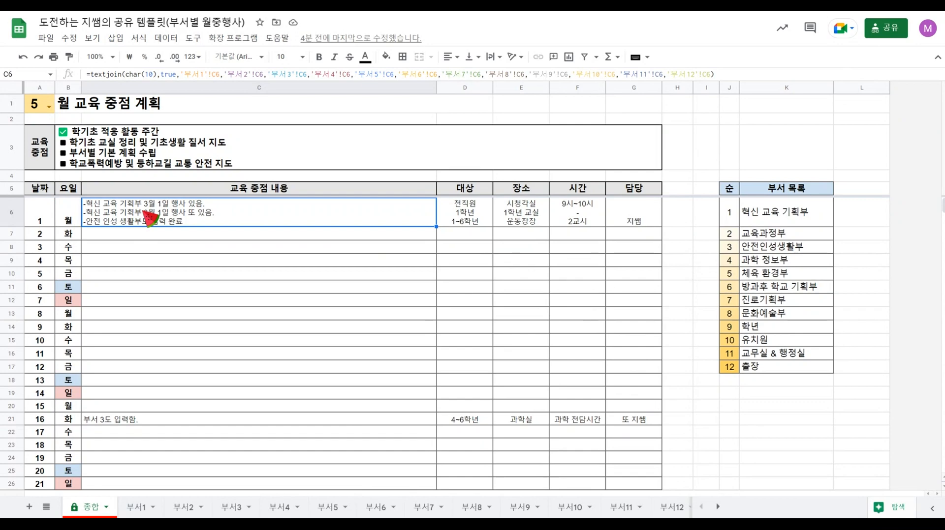
click(136, 508)
click(182, 508)
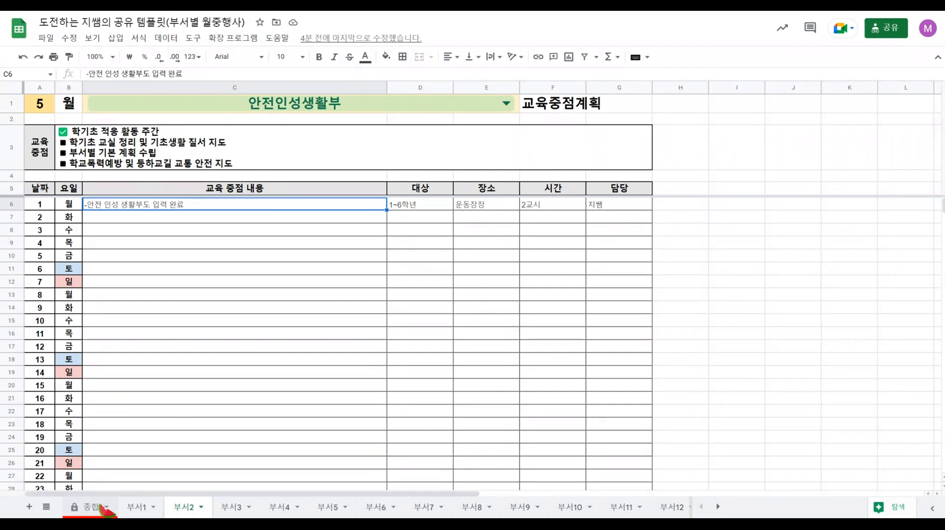
click(232, 512)
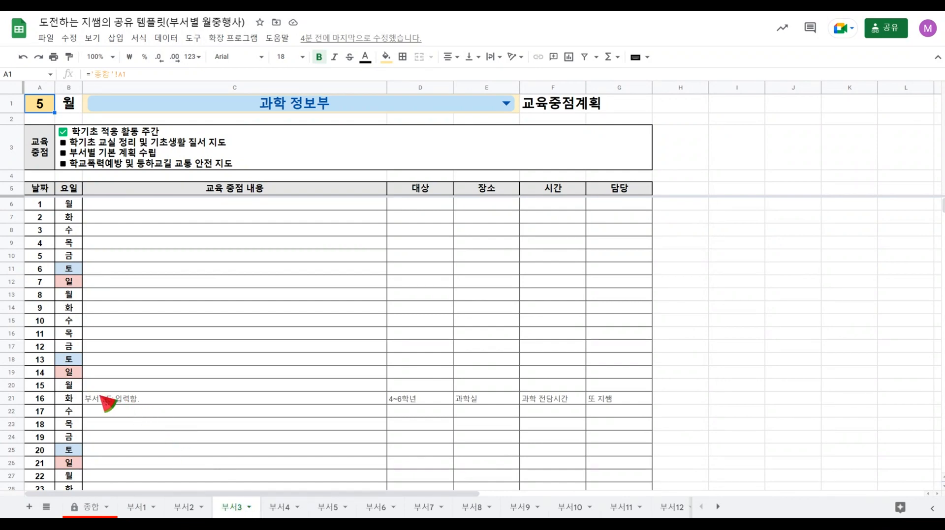
click(94, 509)
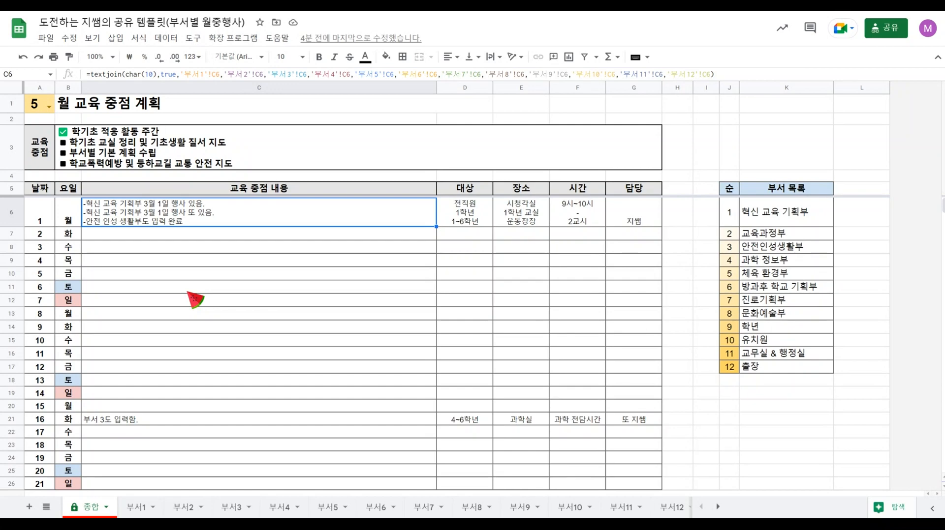
right_click(142, 512)
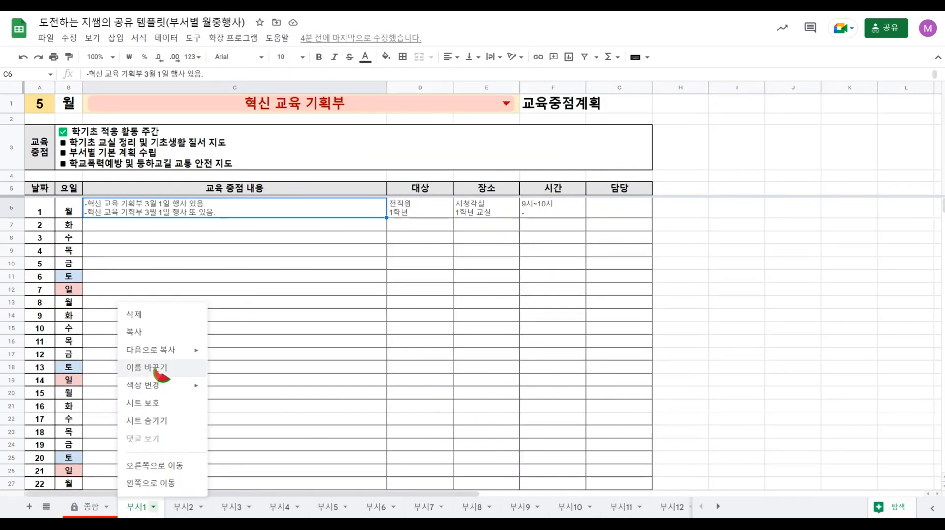
click(82, 513)
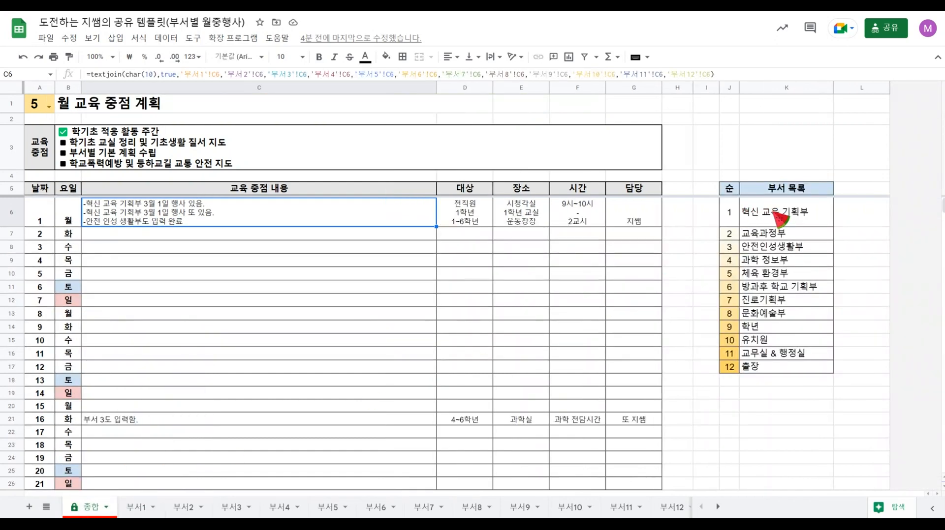
Examine the numbered 부서 목록 from 혁신 교육 기획부 to 출장 against the available department sheets.
click(794, 219)
click(790, 237)
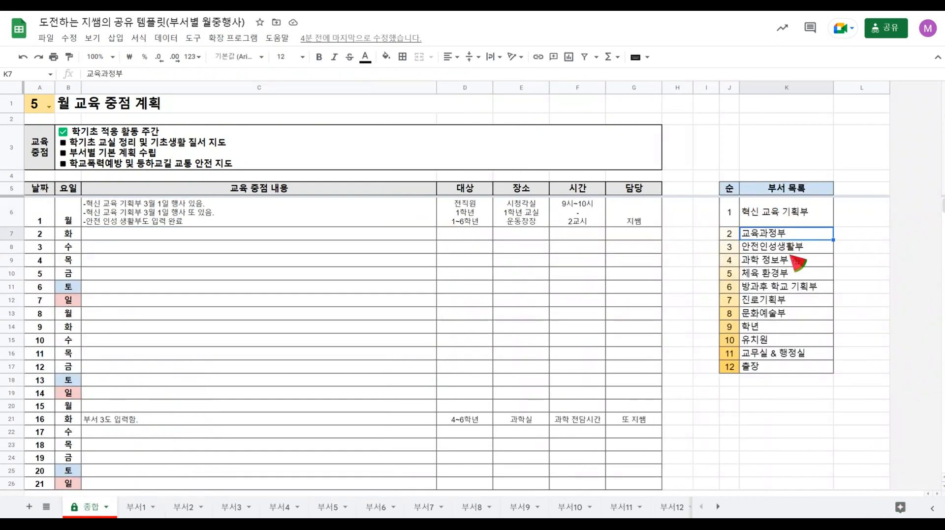
click(790, 249)
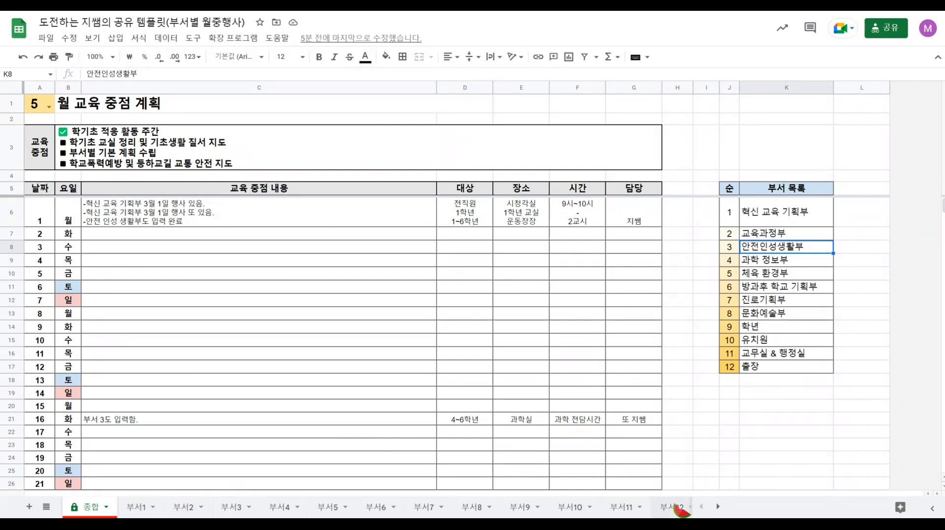
click(717, 507)
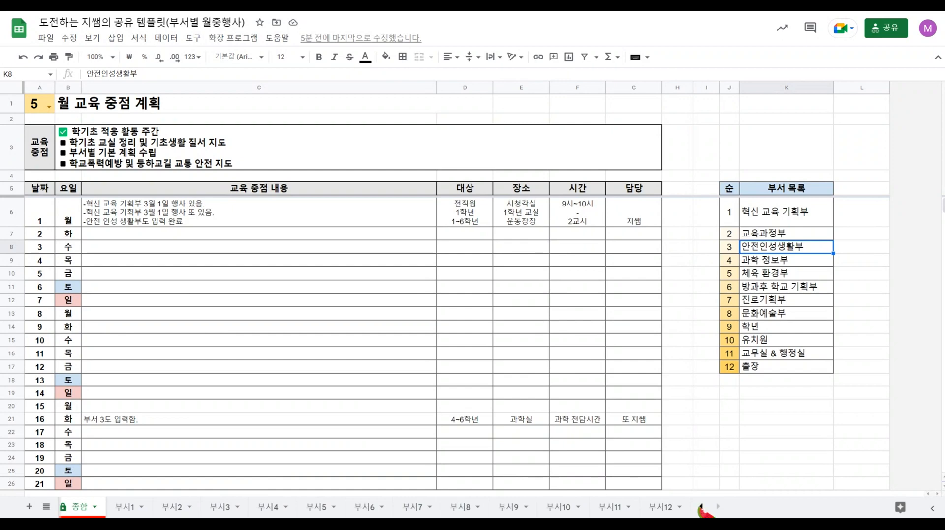
click(701, 506)
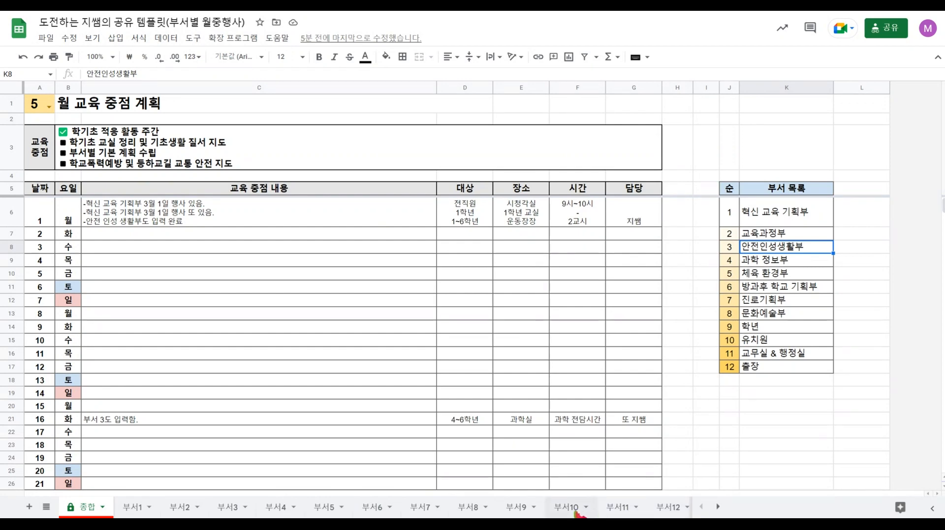
click(795, 216)
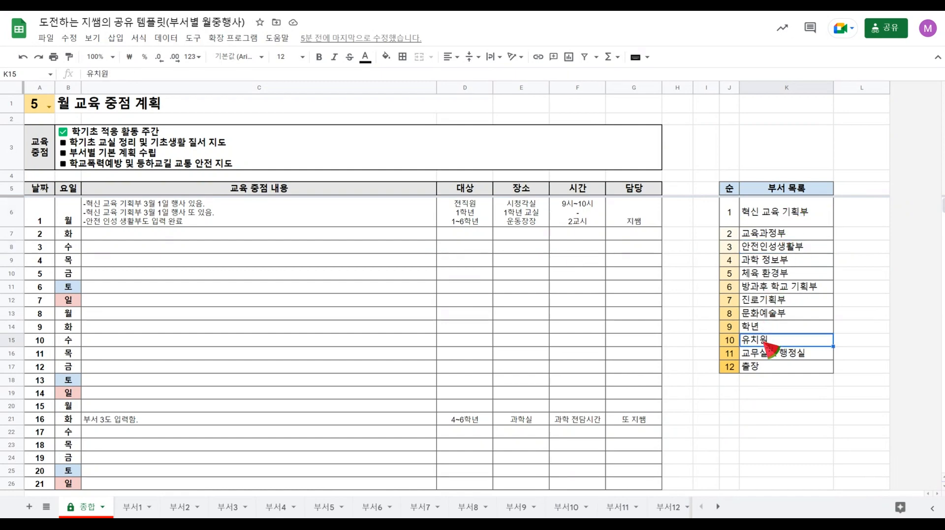
click(783, 355)
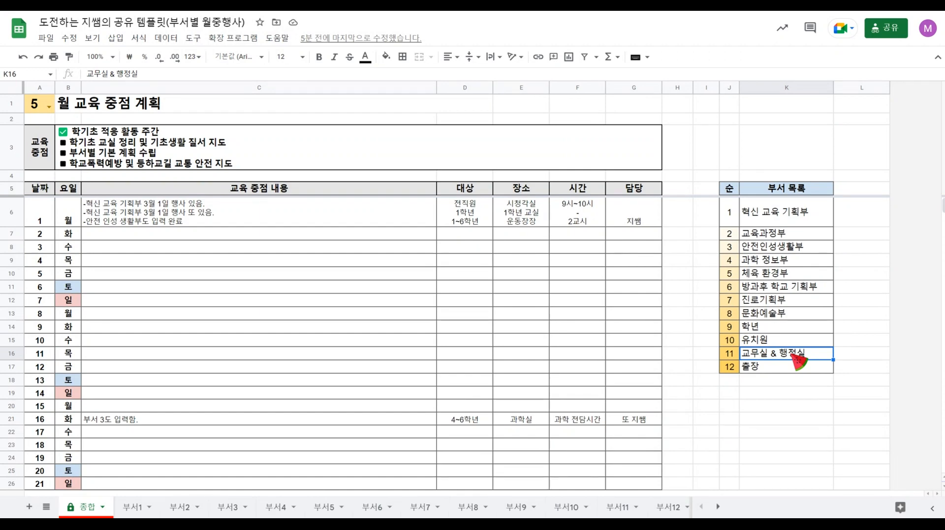
click(729, 235)
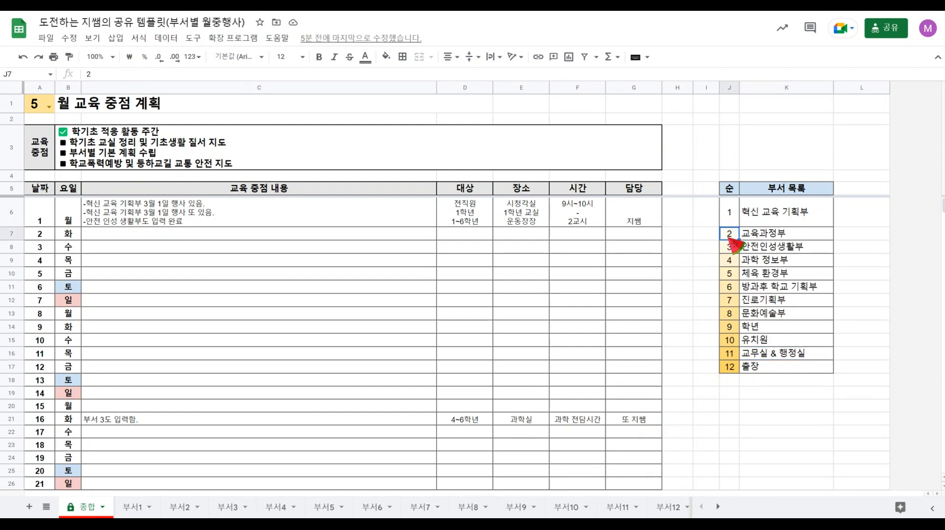
click(731, 223)
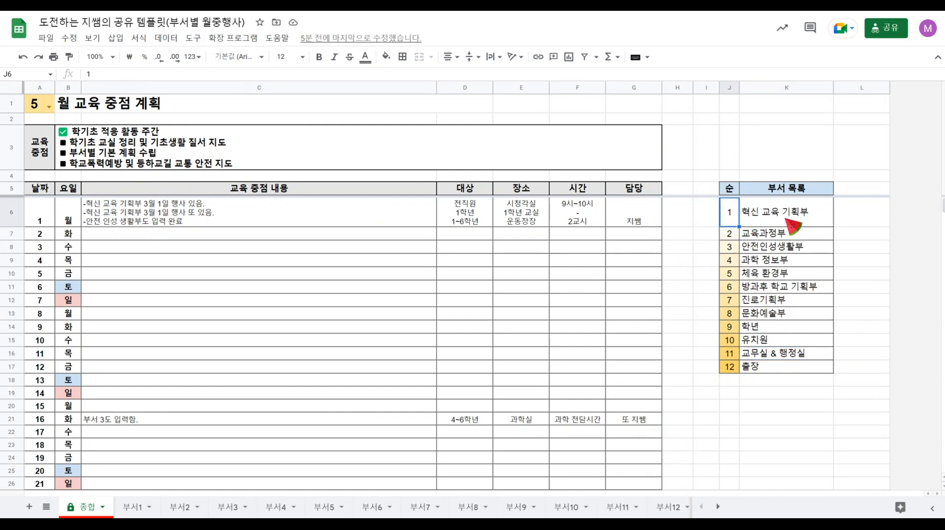
click(743, 235)
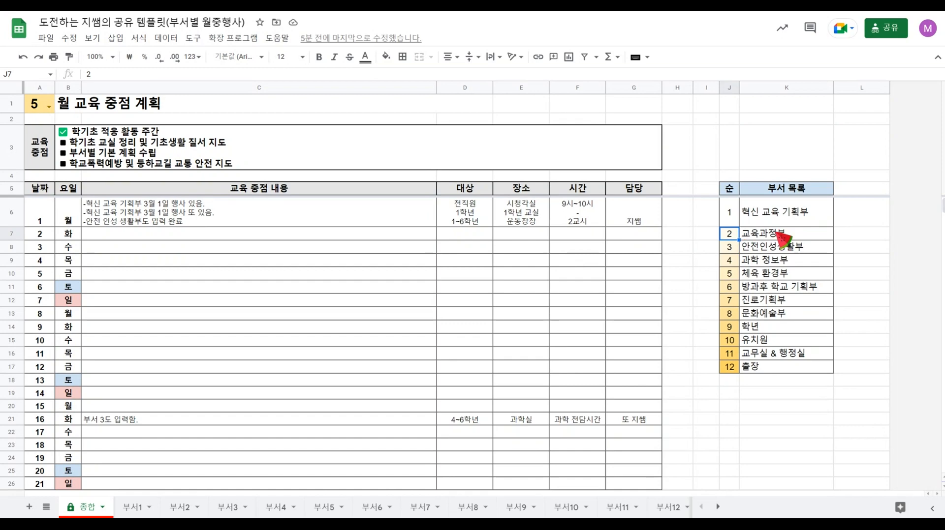
click(734, 248)
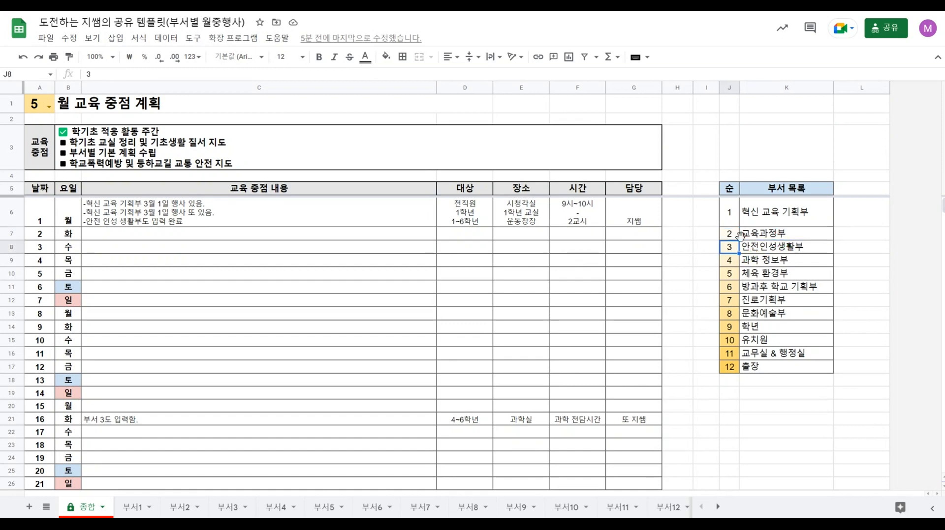
click(776, 217)
click(776, 232)
drag(786, 214, 772, 368)
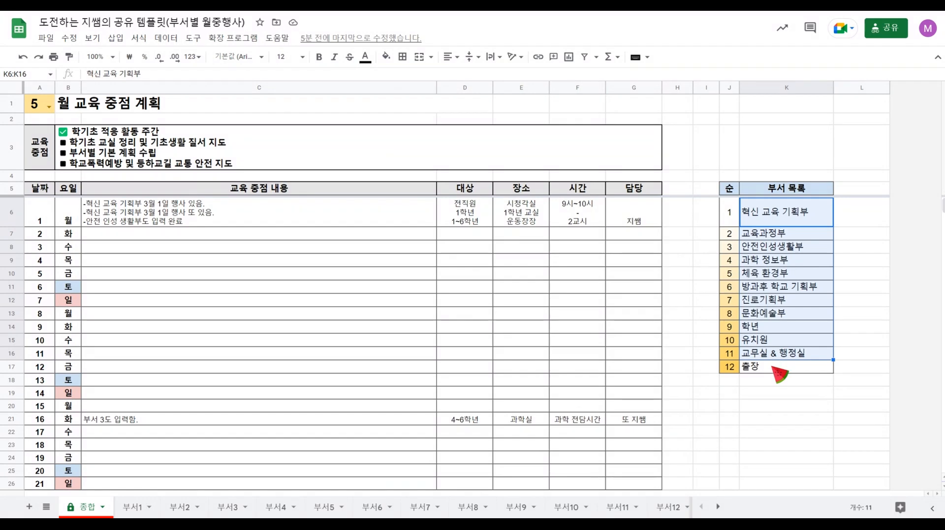
click(772, 368)
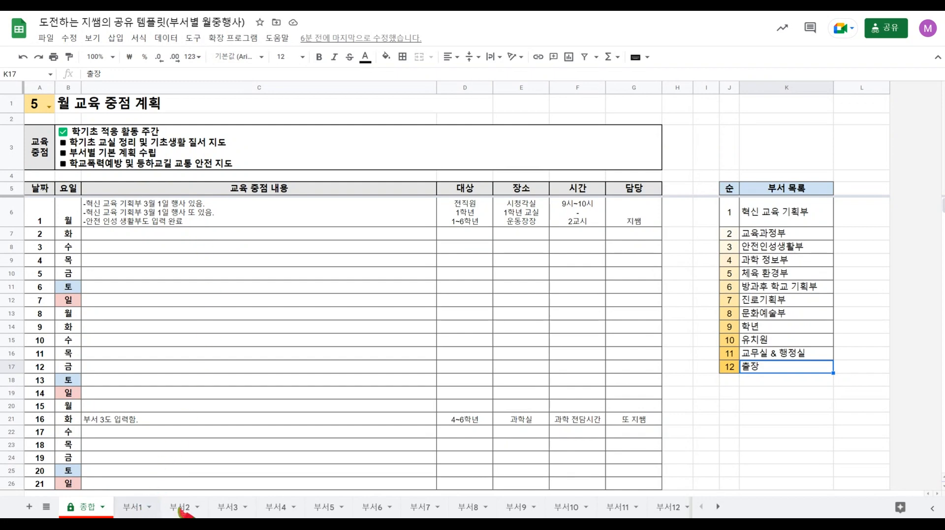
Insert one blank column after column L on the 종합 sheet, plus two more after column M.
click(132, 507)
click(96, 512)
right_click(849, 89)
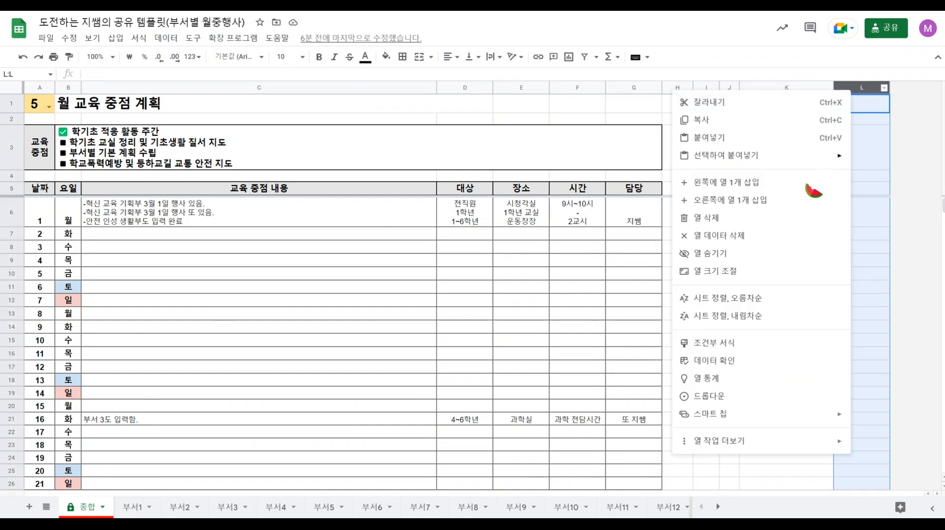
click(728, 200)
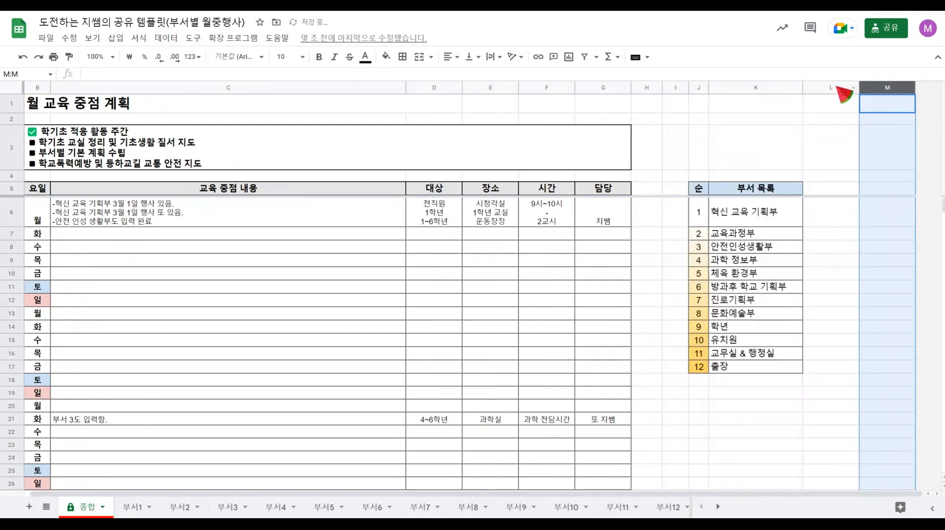
shift+click(836, 89)
right_click(836, 89)
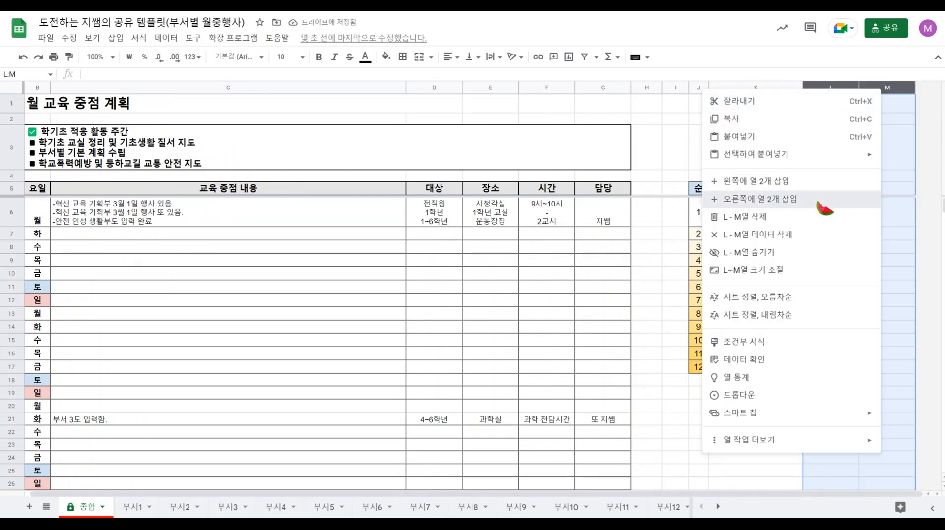
click(824, 202)
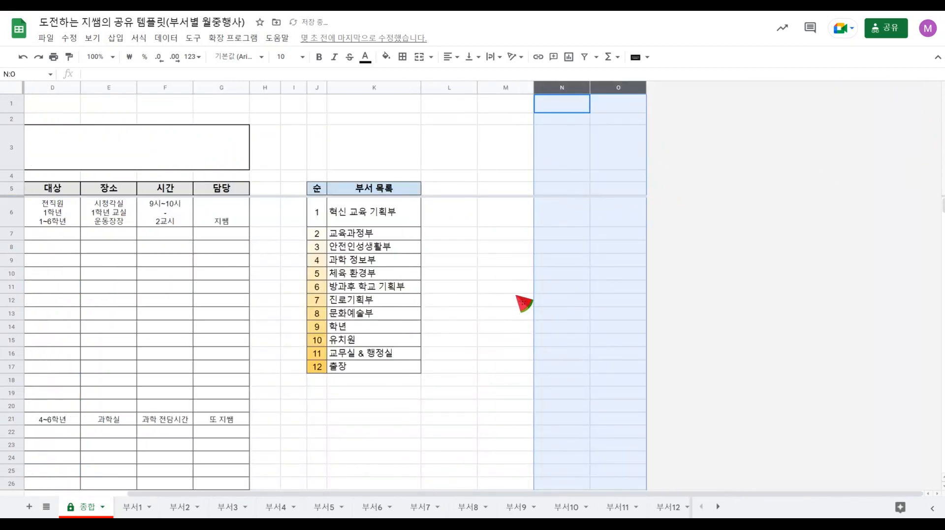
drag(463, 493, 228, 491)
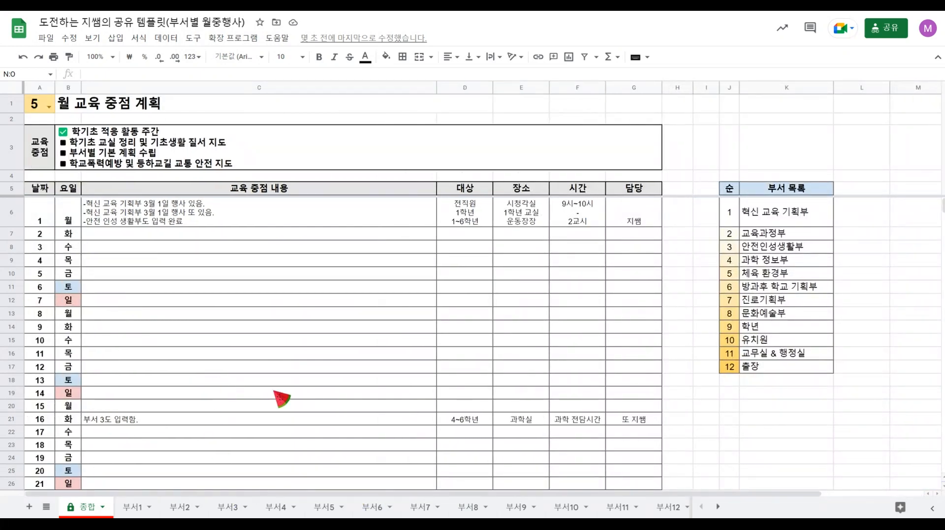
drag(533, 494, 511, 507)
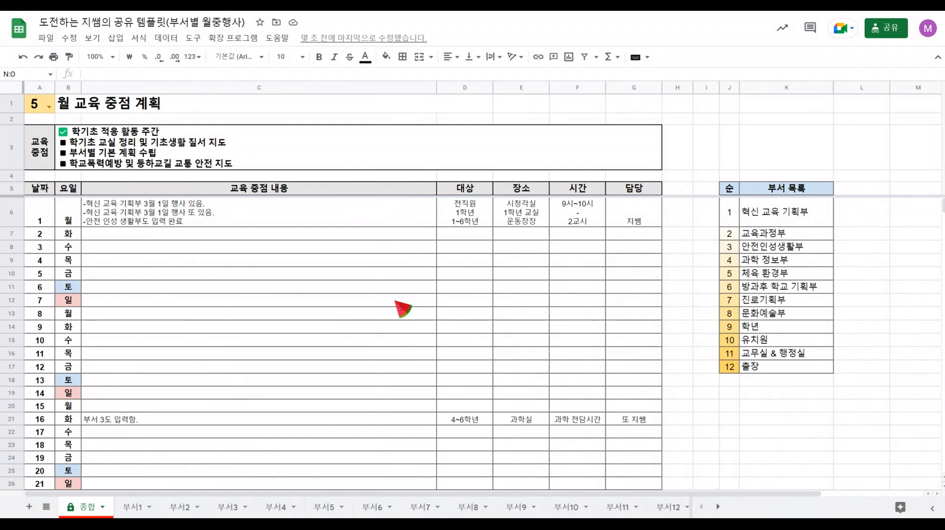
Add a new sheet directly after 종합, name it 업무분장, and leave it open.
click(27, 510)
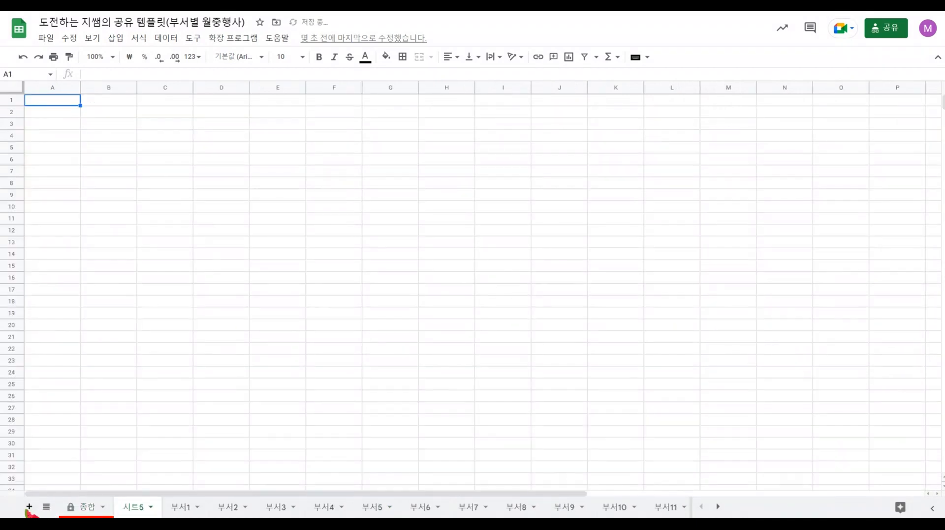
double_click(140, 512)
key(BackSpace)
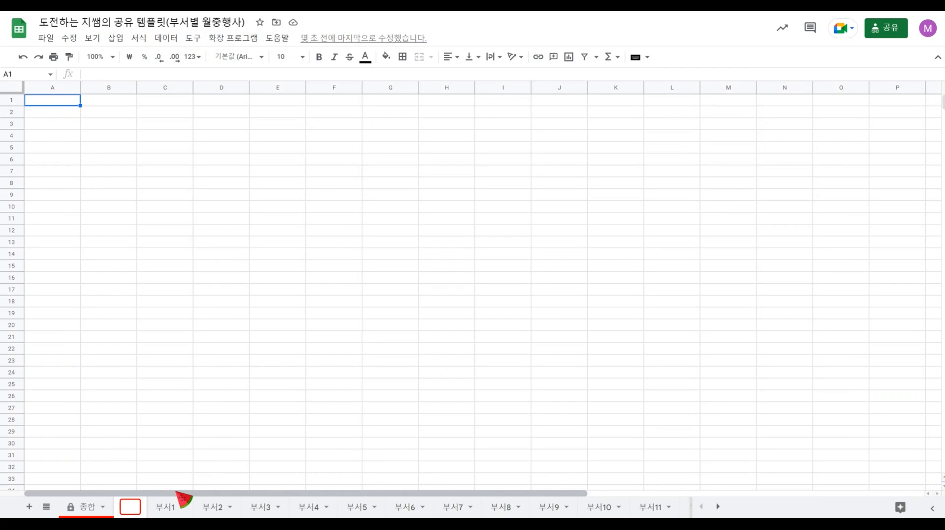
text(분쟁)
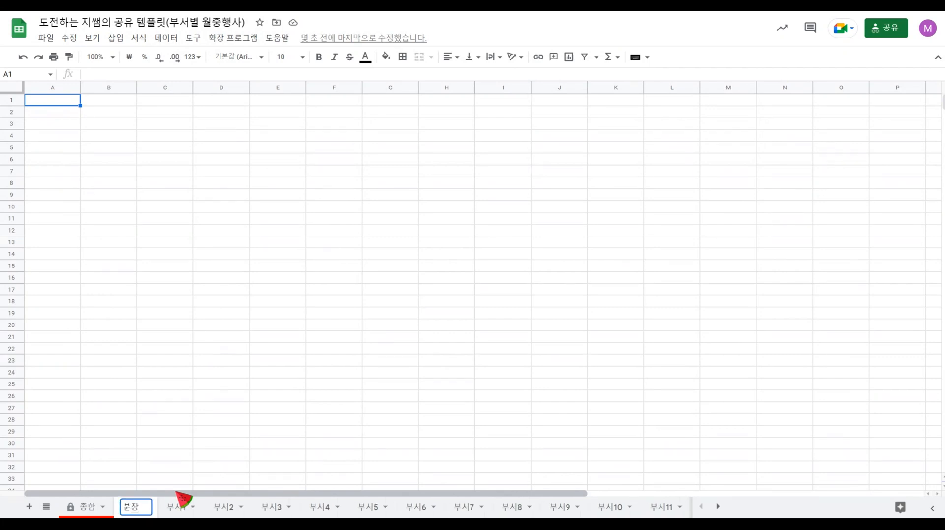
key(BackSpace)
key(BackSpace)
text(에)
key(BackSpace)
text(업무분장)
key(Return)
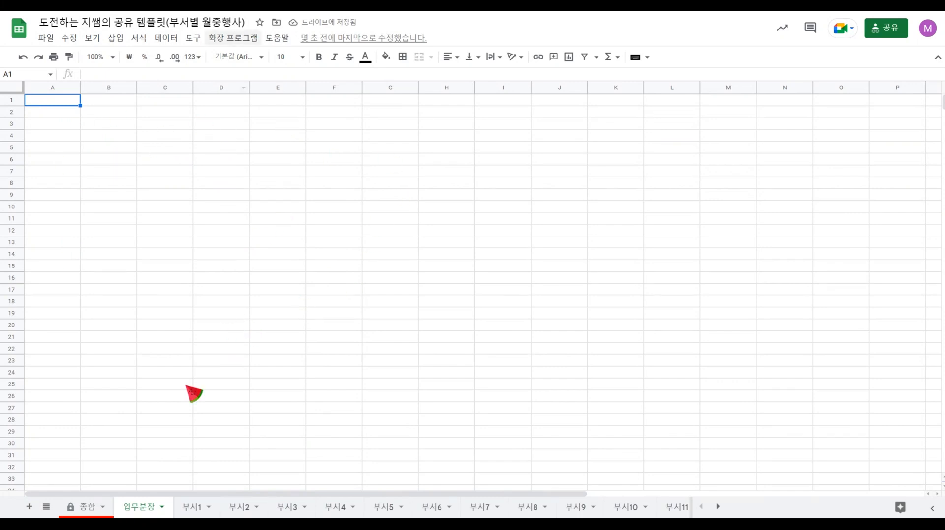
click(92, 511)
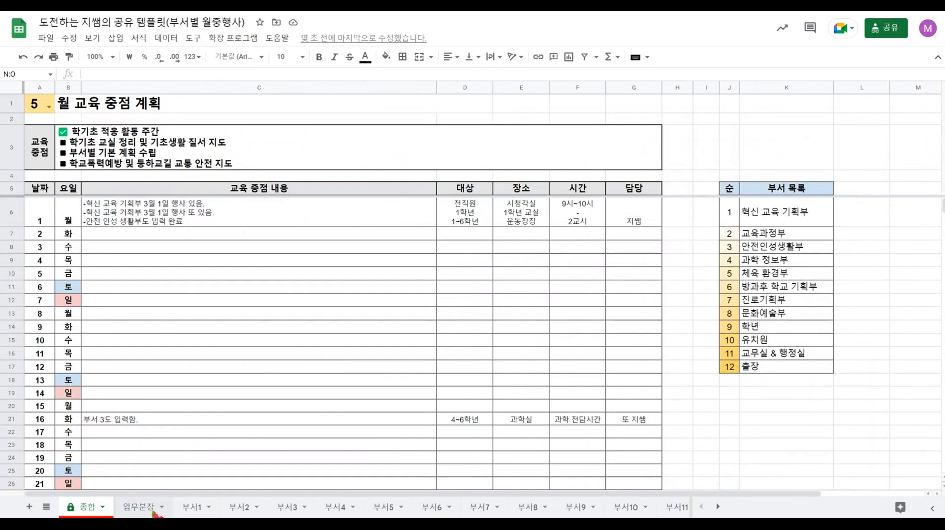
click(156, 511)
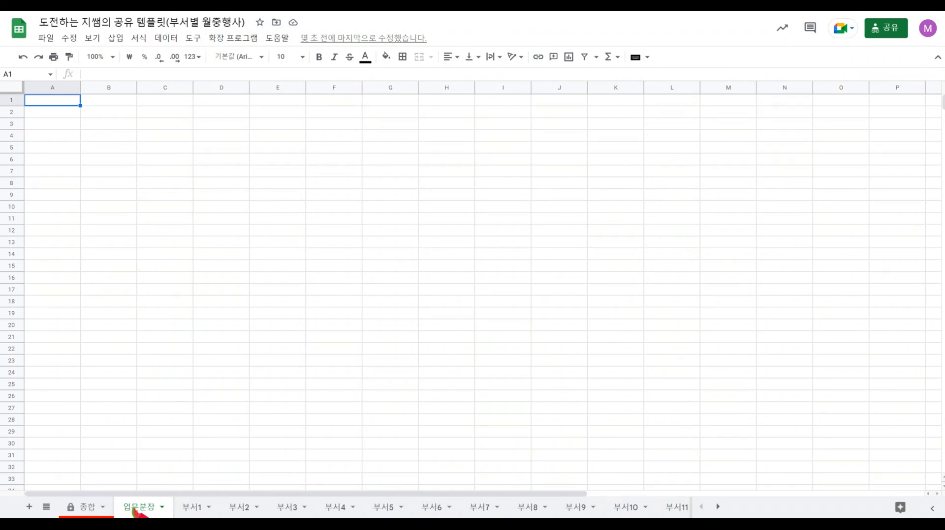
Delete the blank 업무분장 sheet and confirm its removal.
click(161, 507)
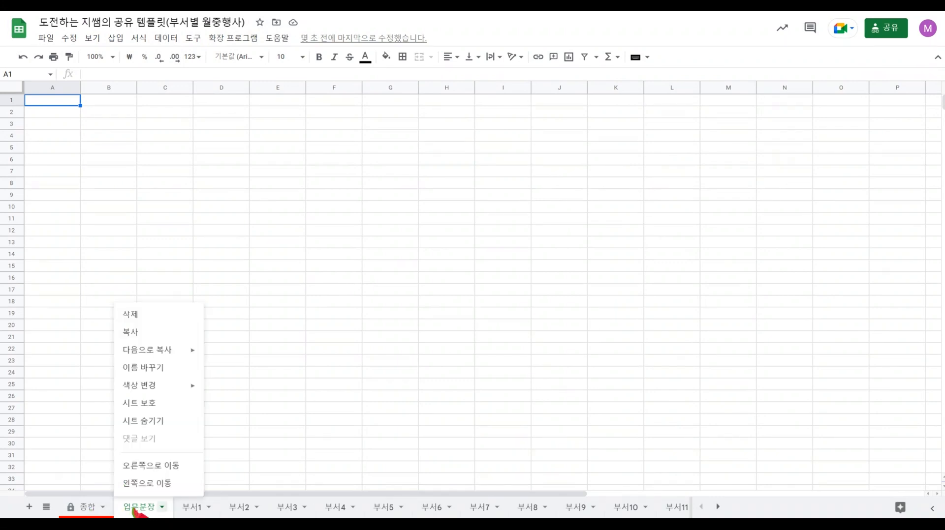
click(163, 316)
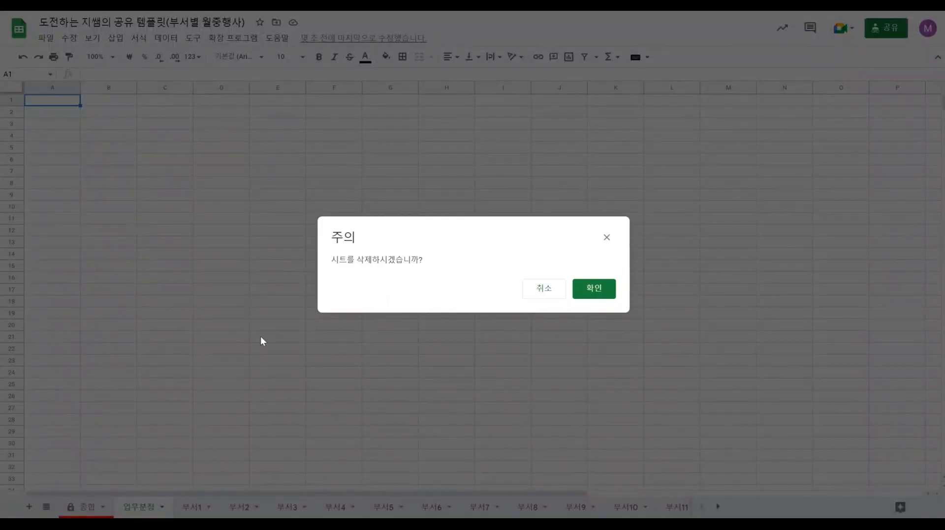
click(600, 292)
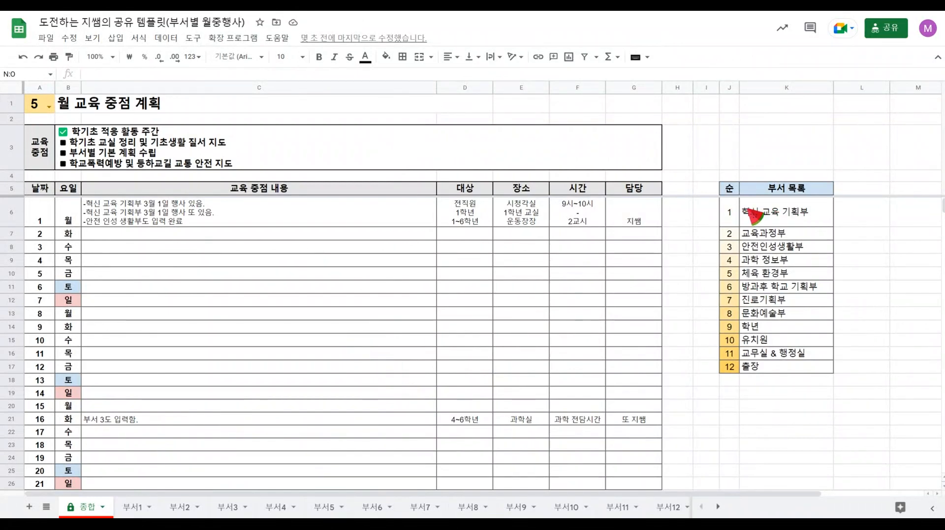
Examine the numbered 부서 목록, particularly rows 11 and 12, along with the 부서11 sheet and its available sheet options.
drag(750, 212, 790, 370)
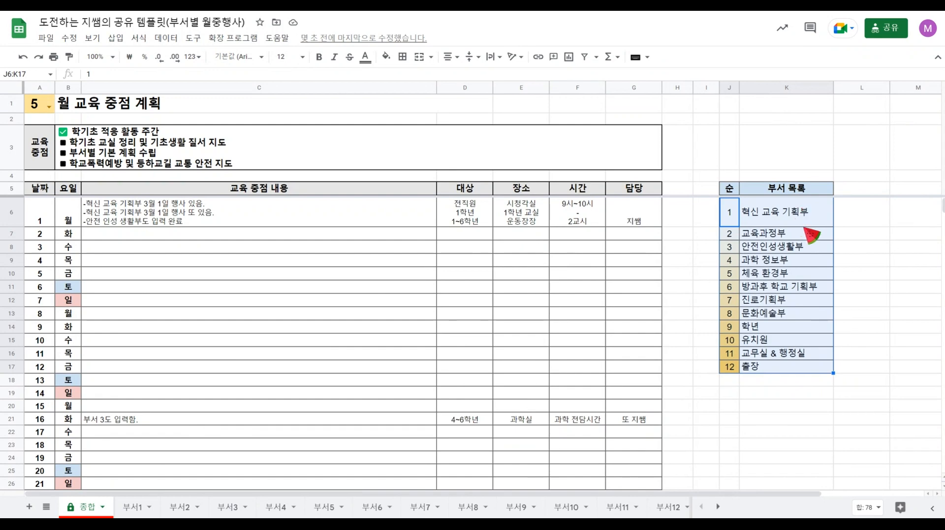
drag(802, 219, 794, 371)
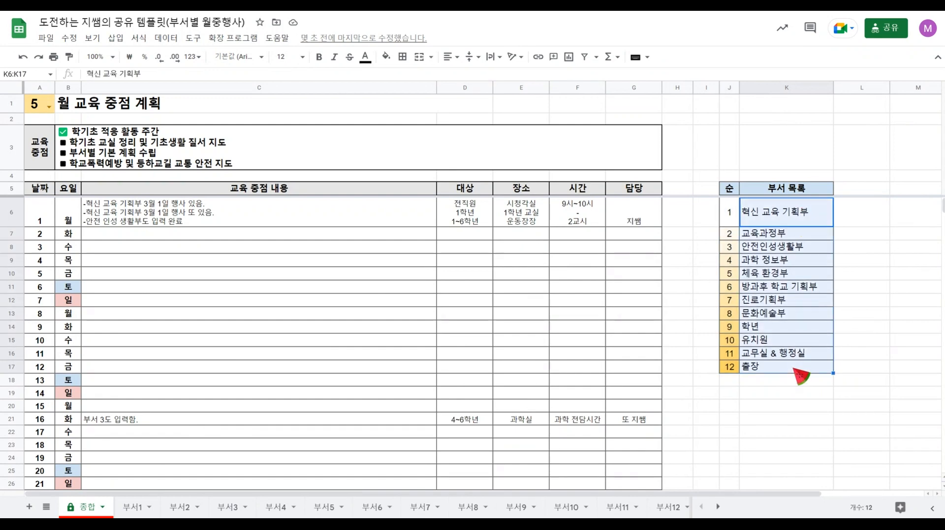
click(782, 342)
drag(731, 212, 784, 369)
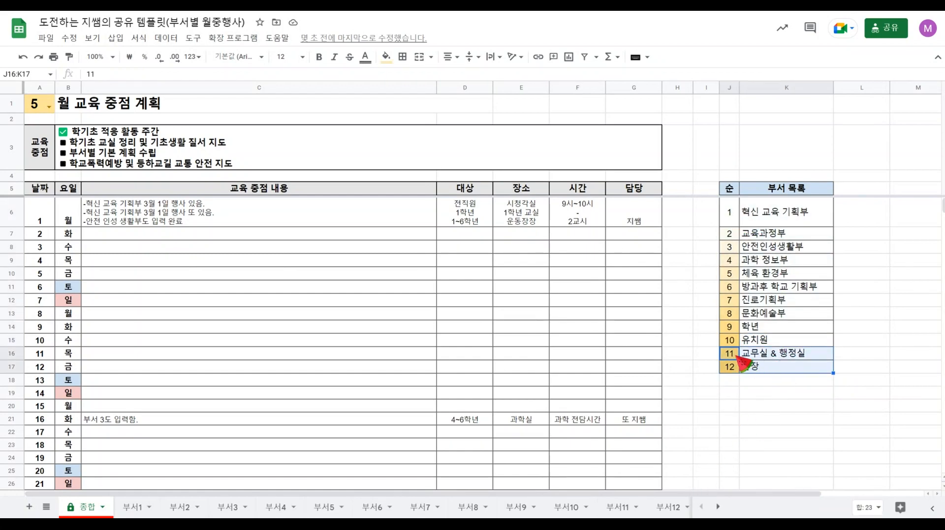
click(624, 509)
right_click(623, 511)
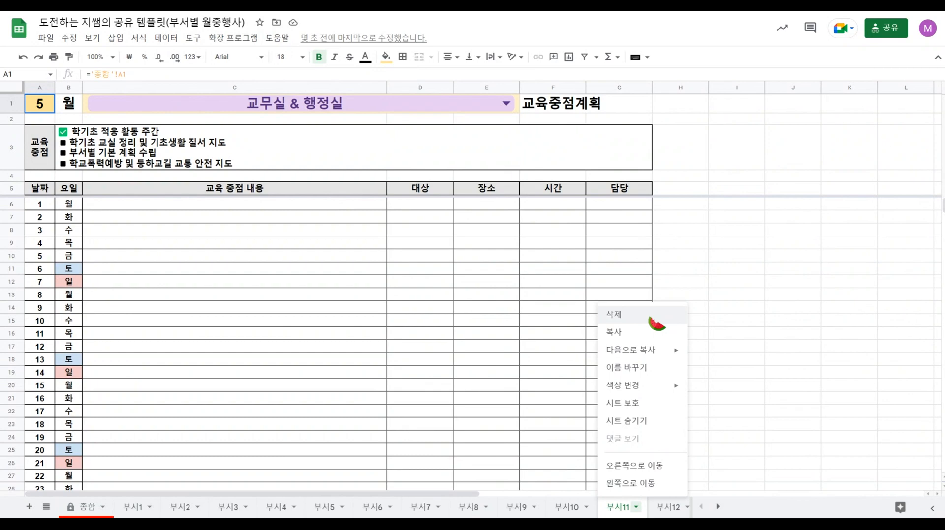
click(838, 335)
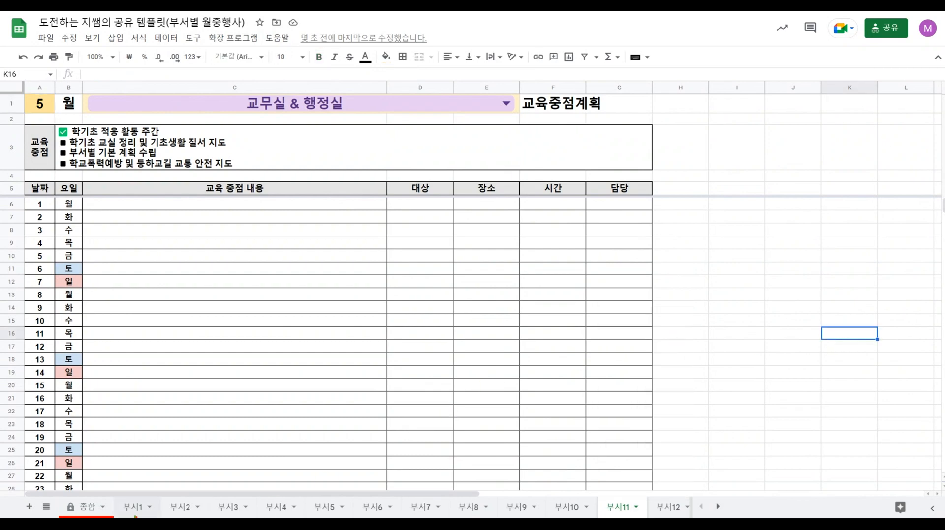
Compare the 교육 중점 block on the 부서1 sheet with its source block on the 종합 sheet.
click(133, 507)
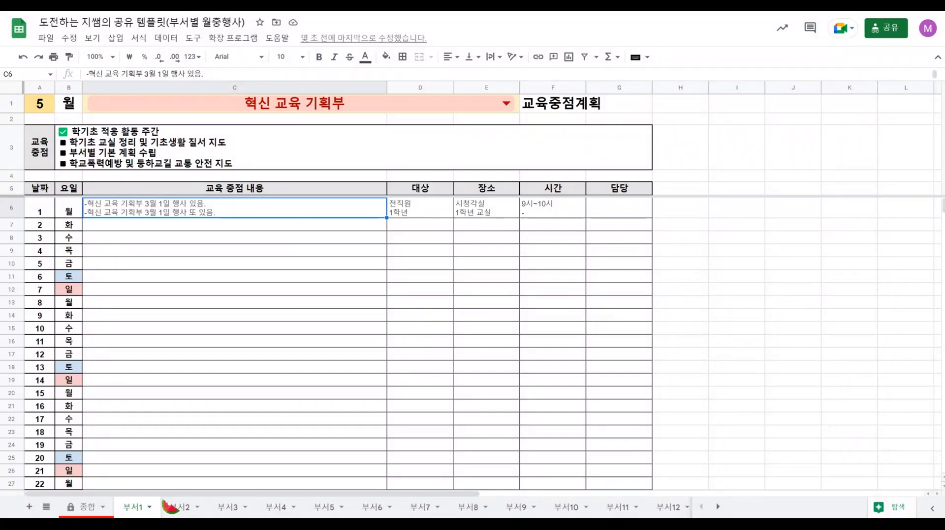
click(117, 148)
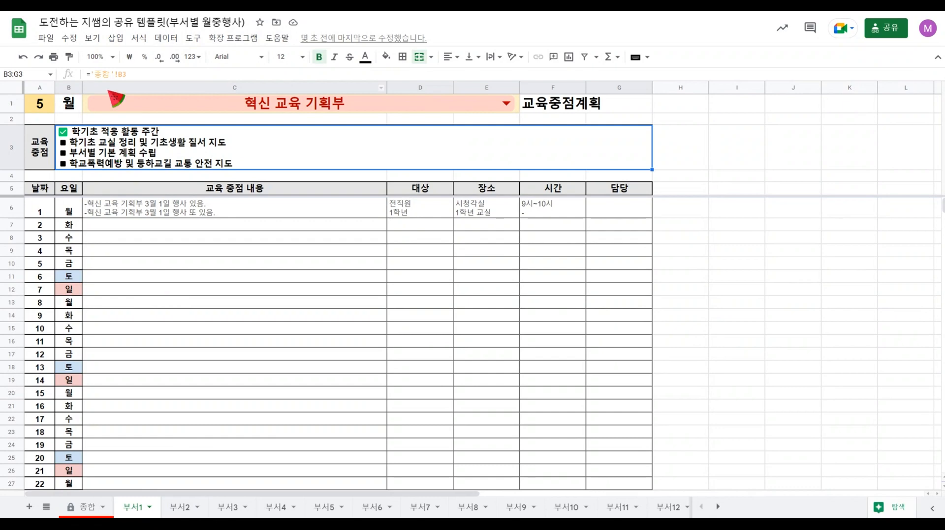
click(86, 509)
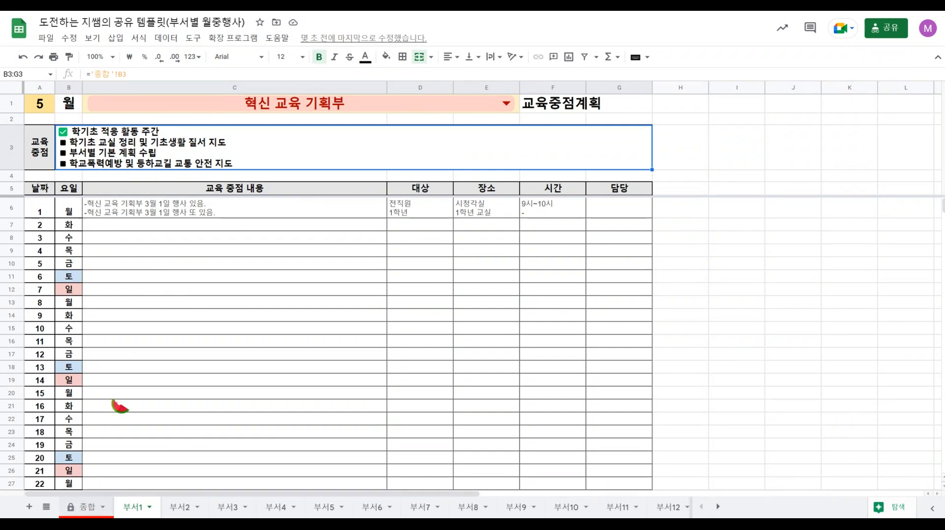
click(138, 146)
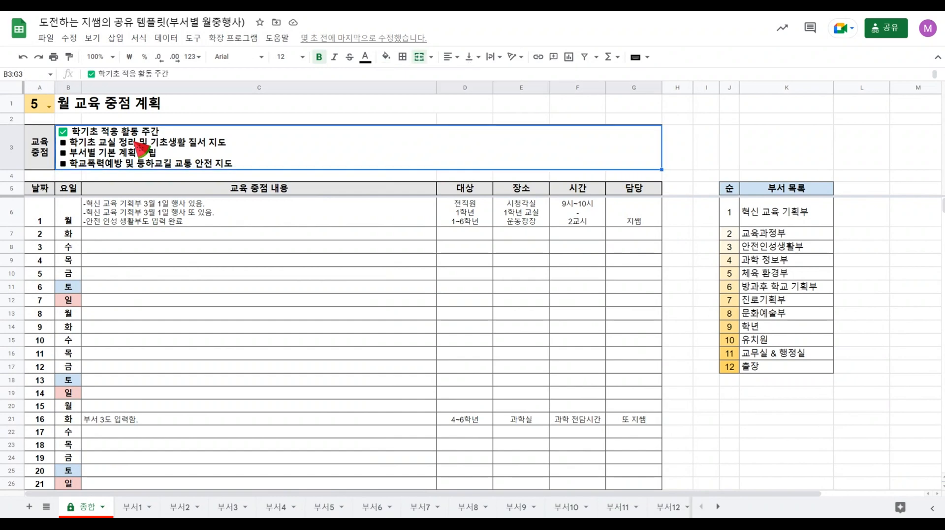
click(41, 160)
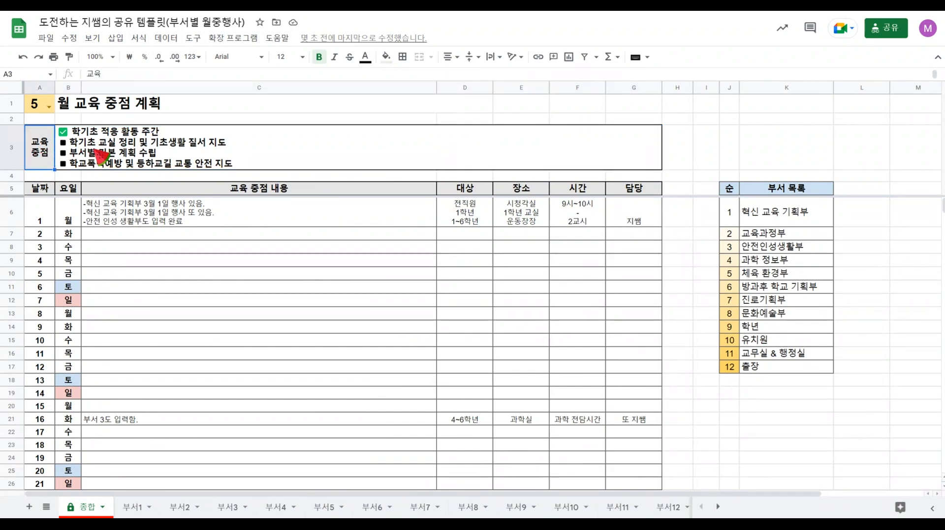
click(133, 136)
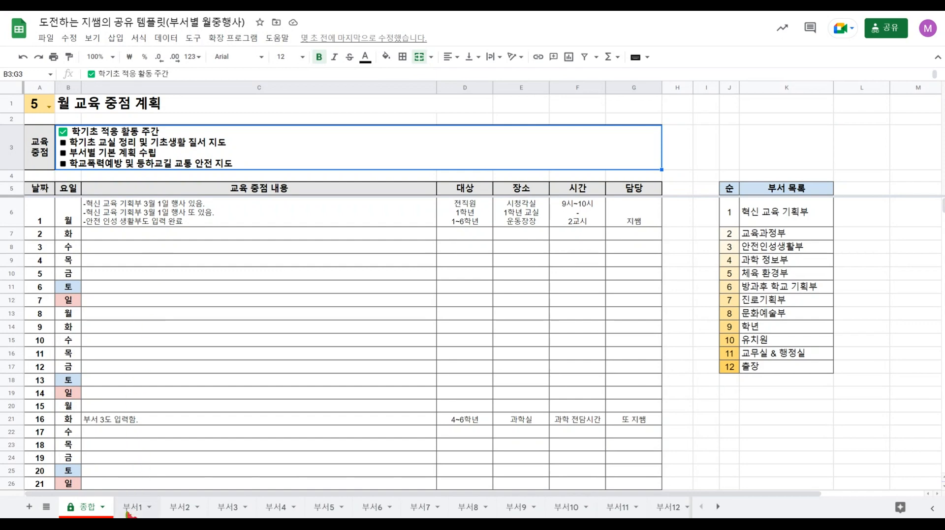
On 부서1, replace 혁신 교육 기획부 with (혁) in the first line of day 1's content, and check it on 종합.
key(ctrl+Page_Down)
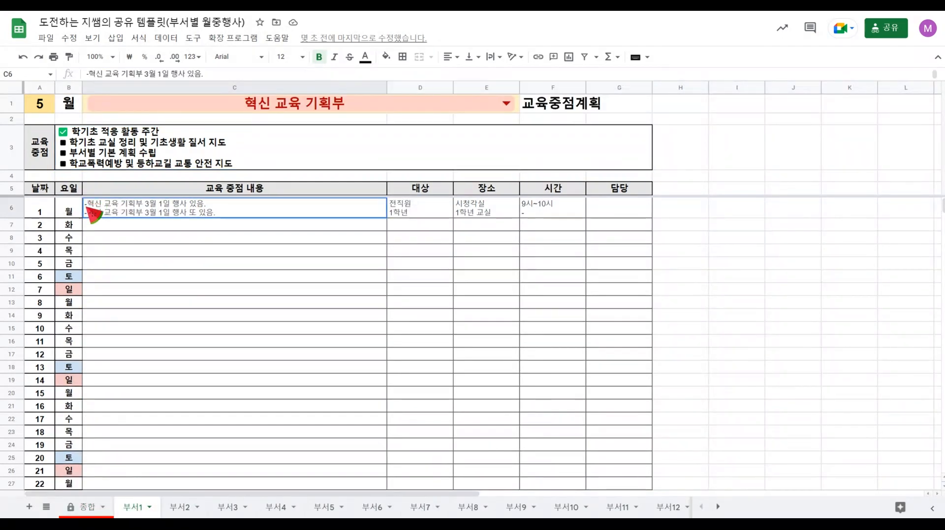
double_click(92, 205)
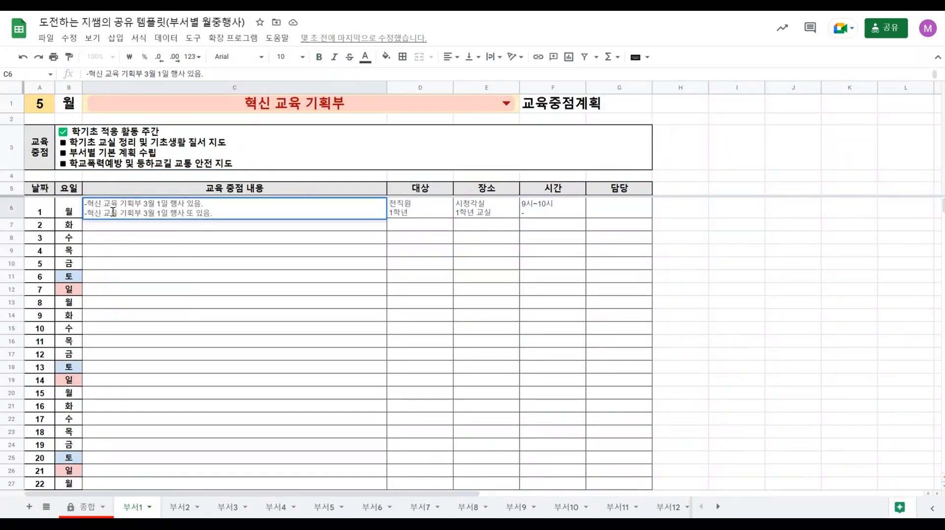
text((혀)
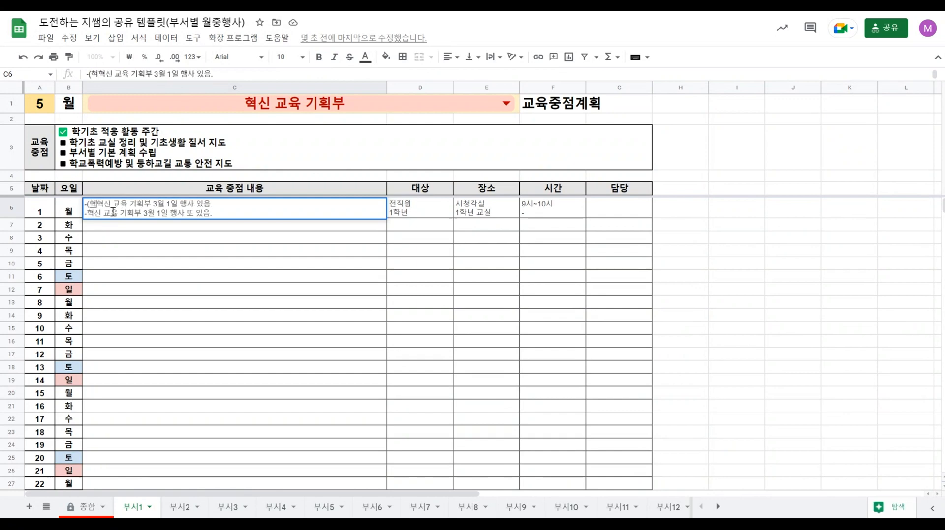
text())
key(Delete)
key(Delete)
key(Delete)
key(Delete)
key(Delete)
key(Delete)
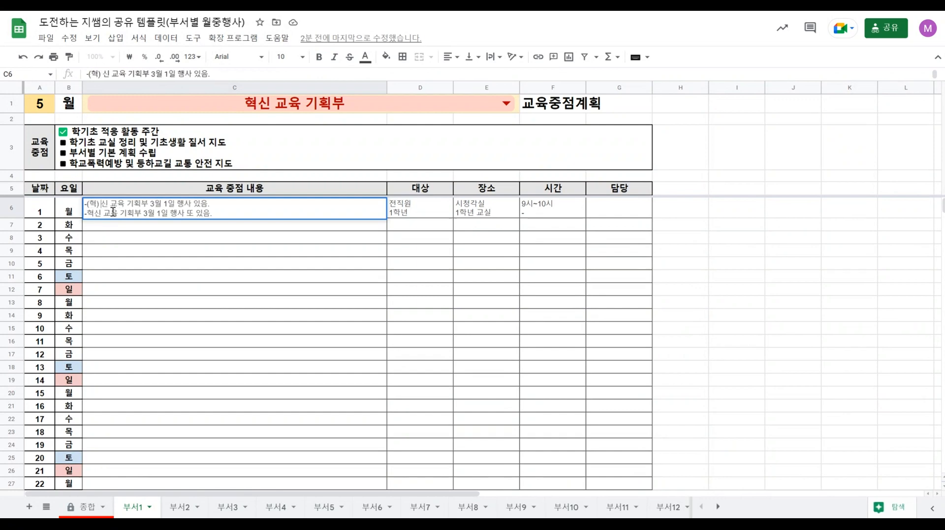
key(Delete)
key(Delete)
key(Delete)
key(Delete)
key(Delete)
key(Delete)
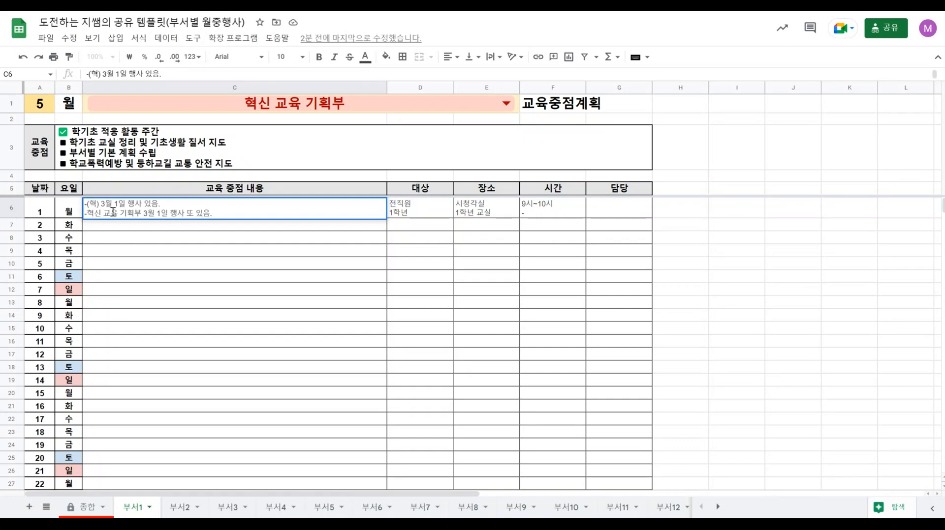
click(141, 241)
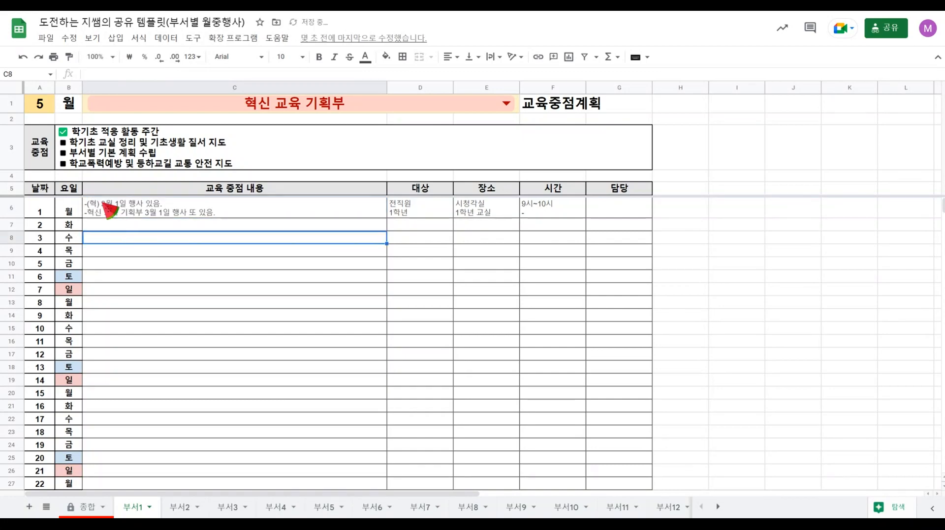
click(89, 507)
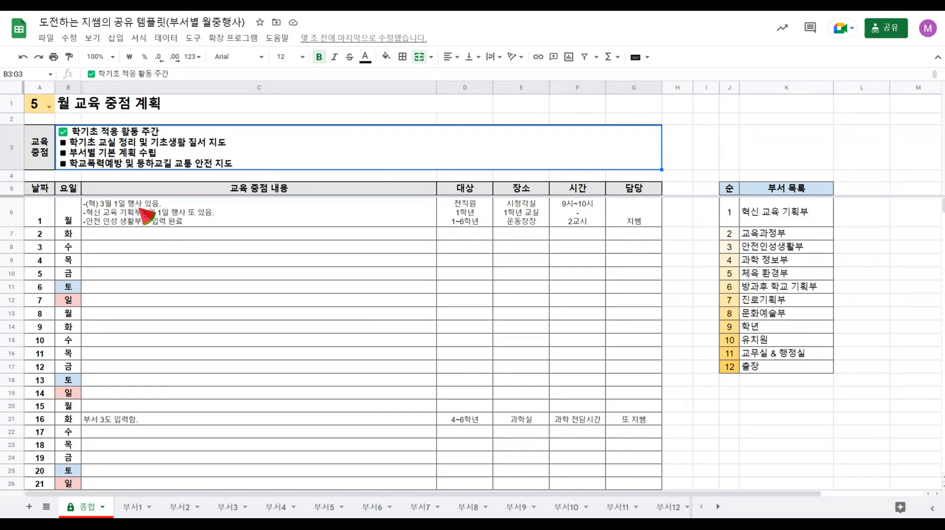
Enter the responsible teacher's name in the 담당 cell for day 1 on the 부서1 sheet.
click(133, 508)
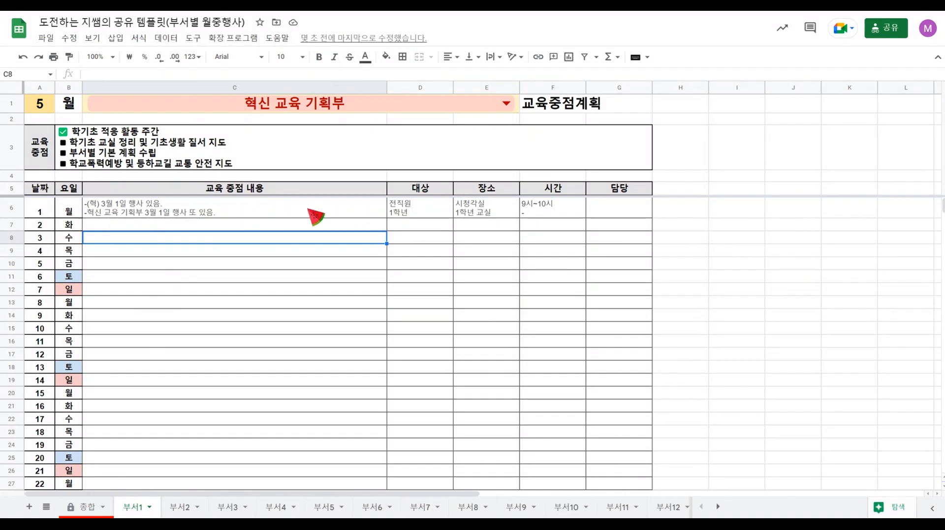
click(431, 206)
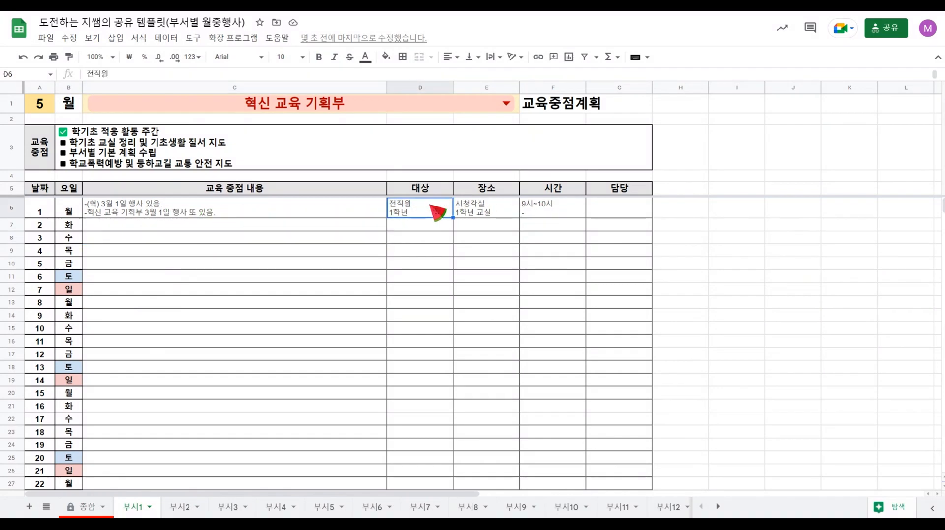
click(496, 210)
click(544, 210)
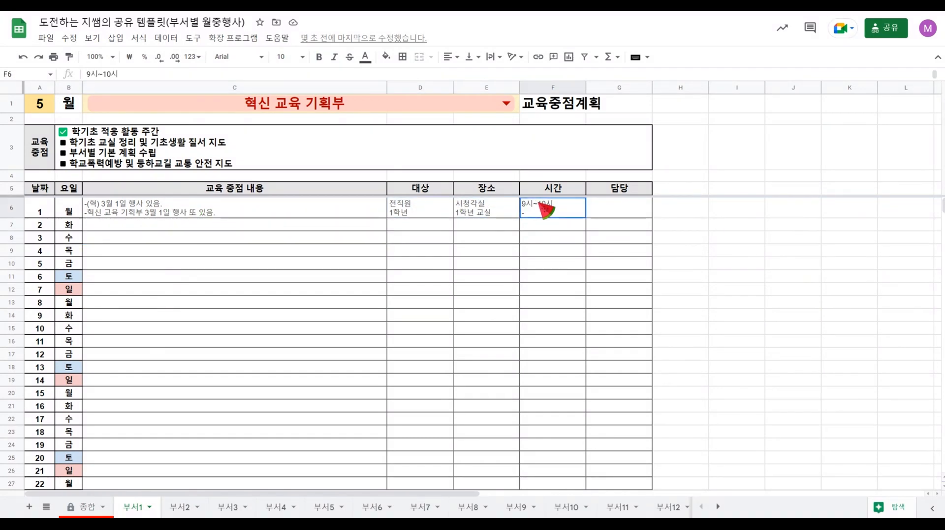
click(612, 210)
double_click(617, 206)
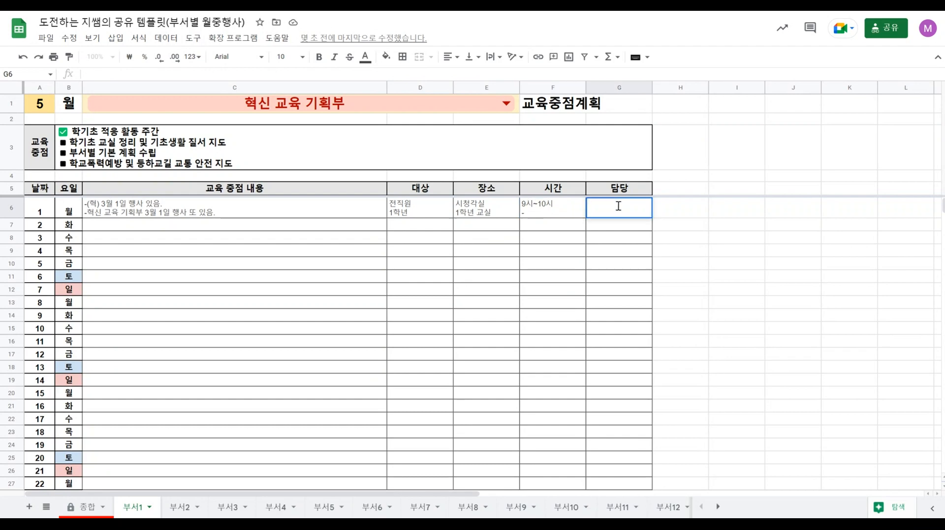
text(지쌤)
key(Return)
click(614, 204)
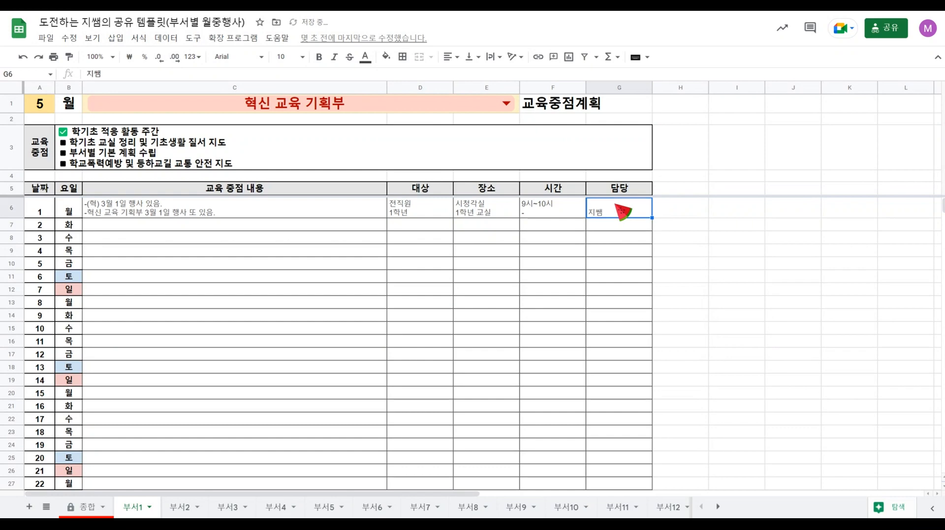
Compare day 1's content, 장소, 시간 and 담당 cells on 부서1 with the combined row on 종합, including its 담당 formula.
click(118, 209)
click(492, 211)
click(545, 212)
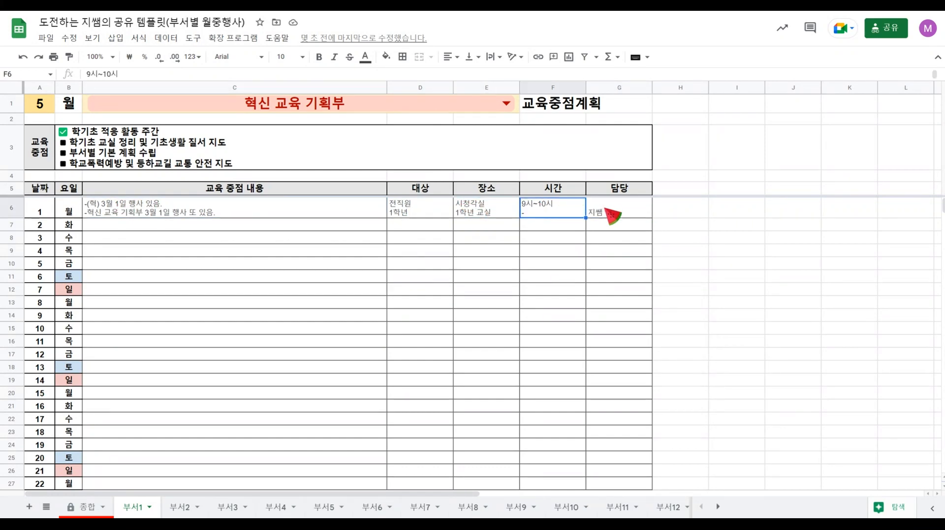
click(609, 211)
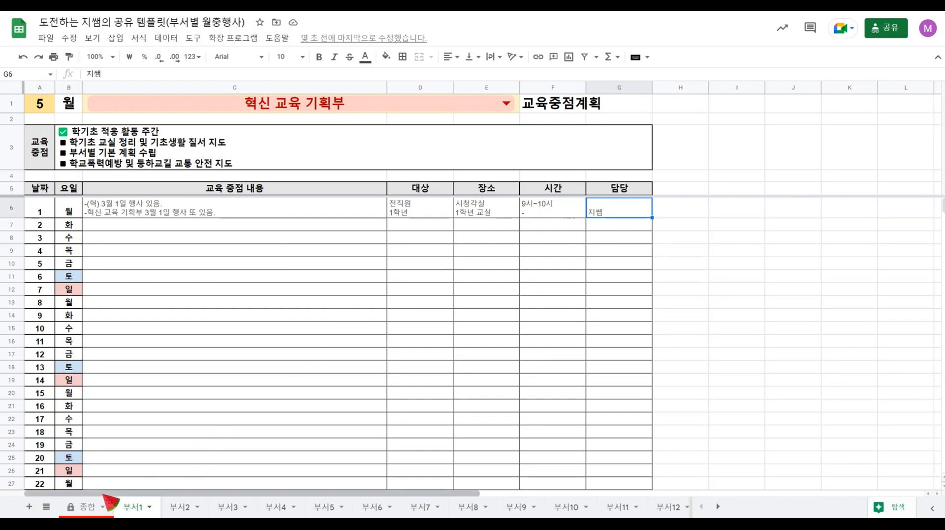
click(93, 508)
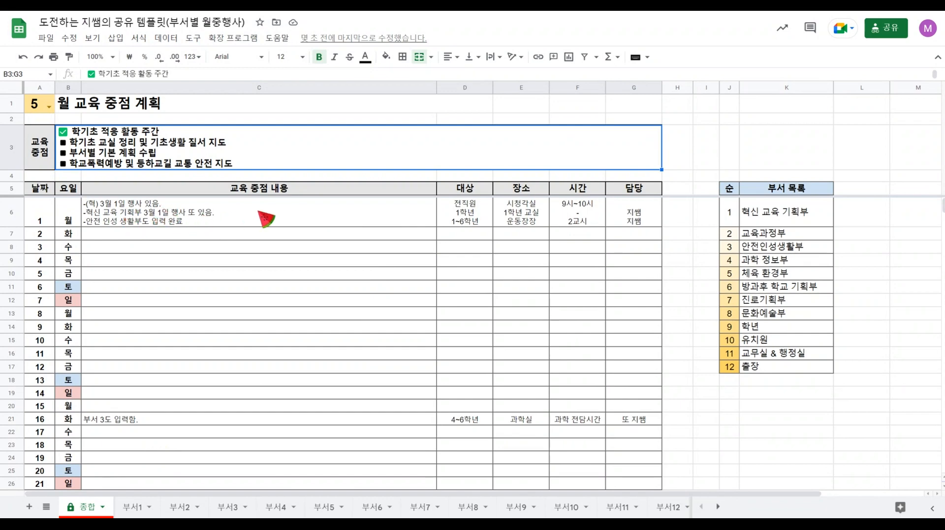
click(647, 209)
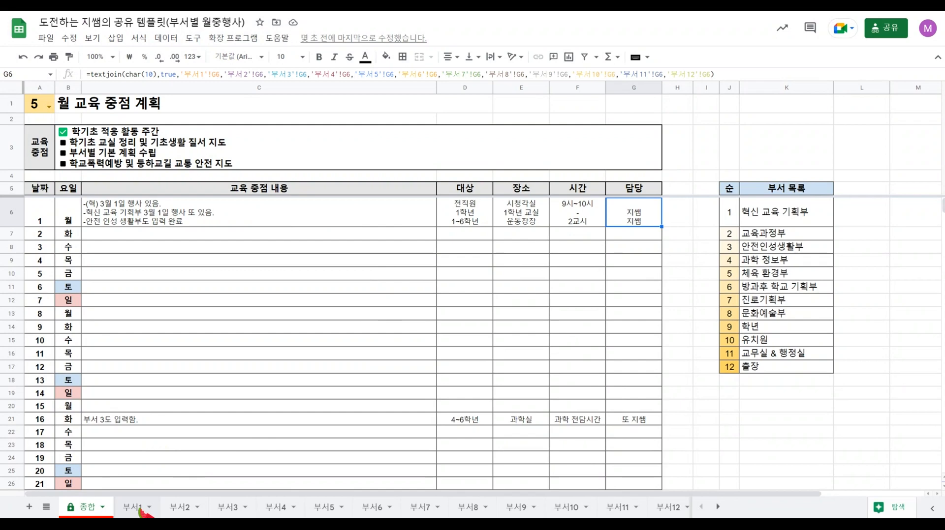
Add a second line containing "-" below the name in day 1's 담당 cell on the 부서1 sheet.
click(134, 507)
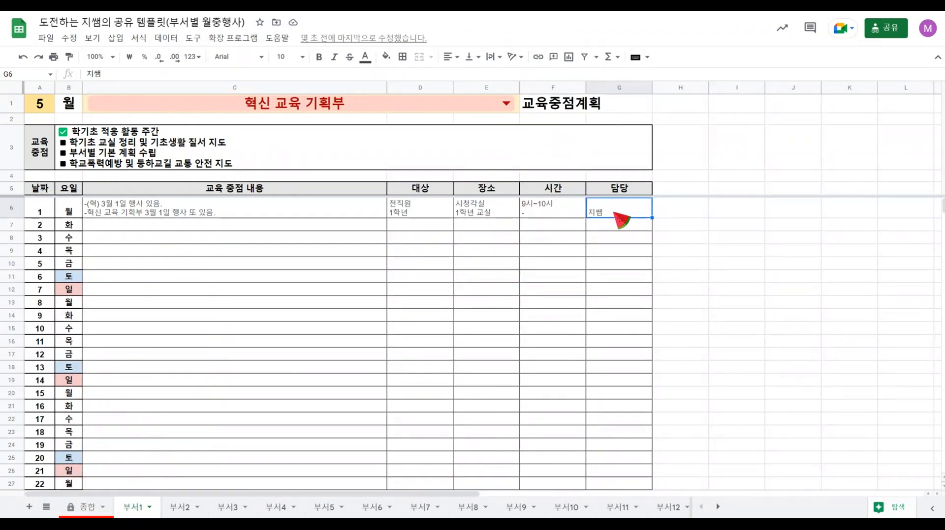
double_click(621, 206)
key(alt+Return)
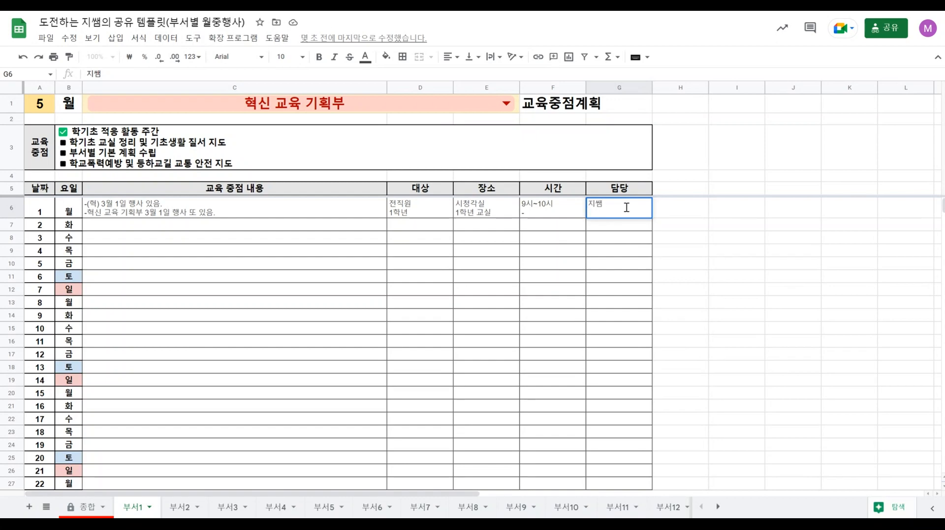
click(624, 254)
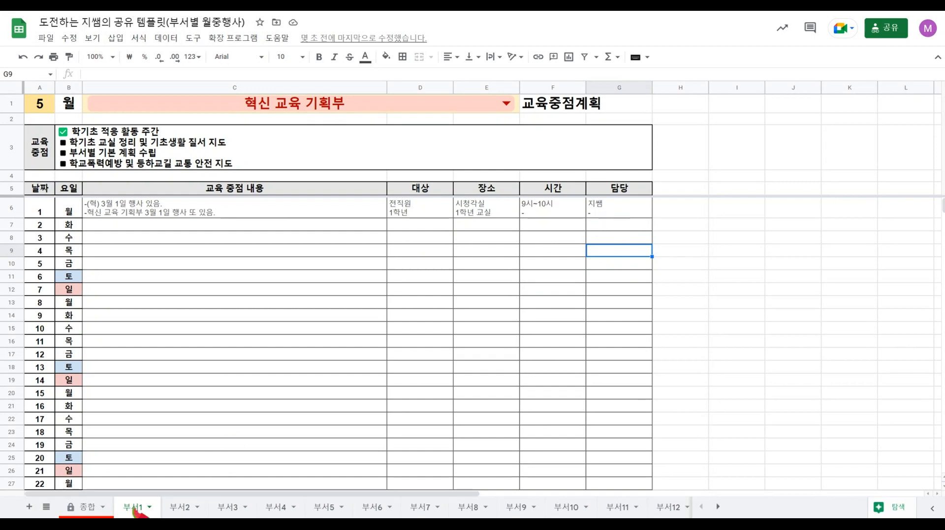
Check the line alignment of the combined day 1 entries on 종합 against the day 1 row on 부서2.
click(89, 507)
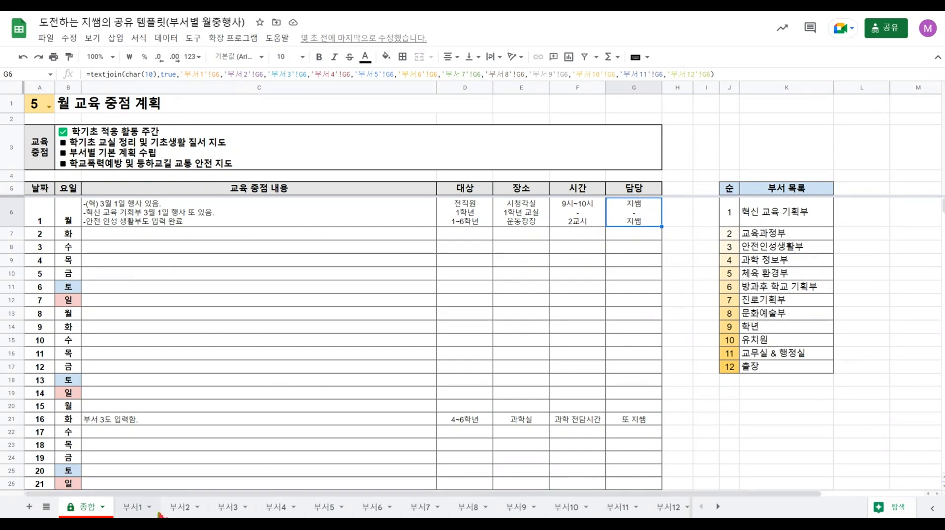
click(180, 507)
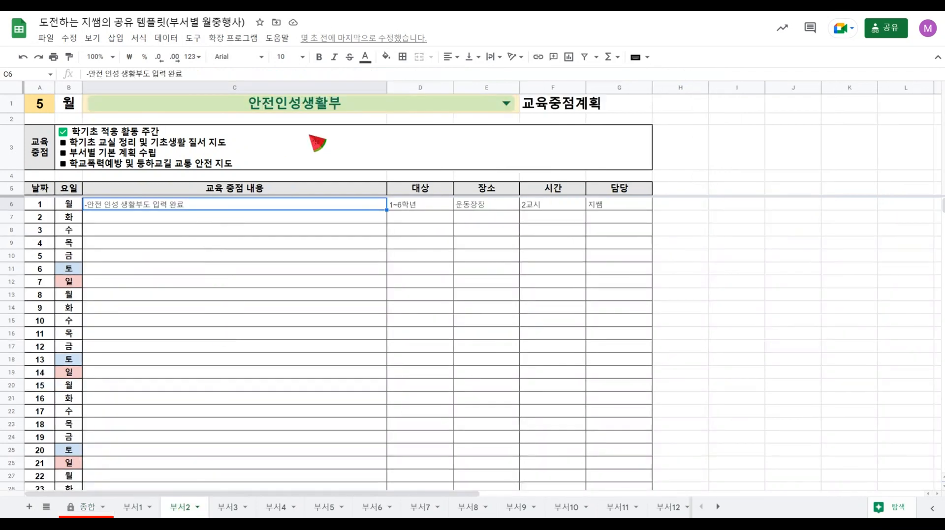
Compare the department choices offered in the title cells of 부서2 and 부서1 with the 부서 목록 list on 종합.
click(505, 104)
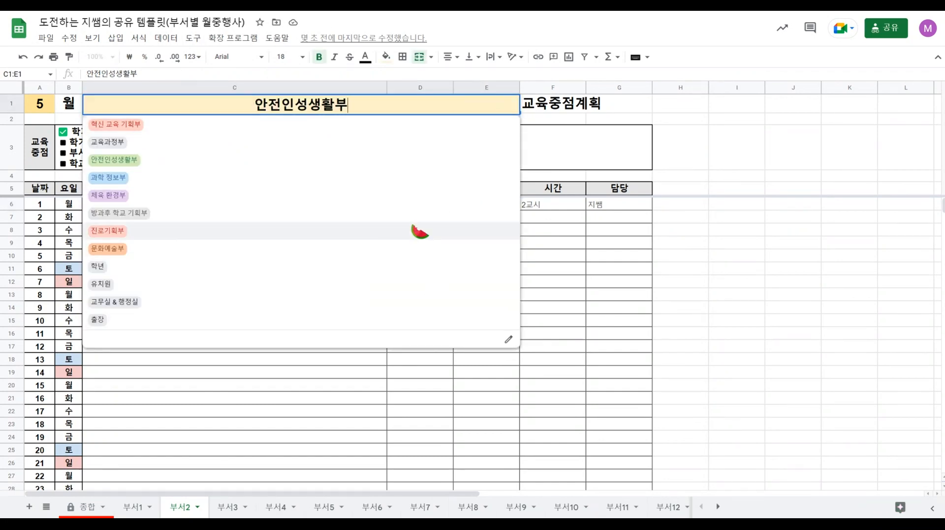
click(89, 512)
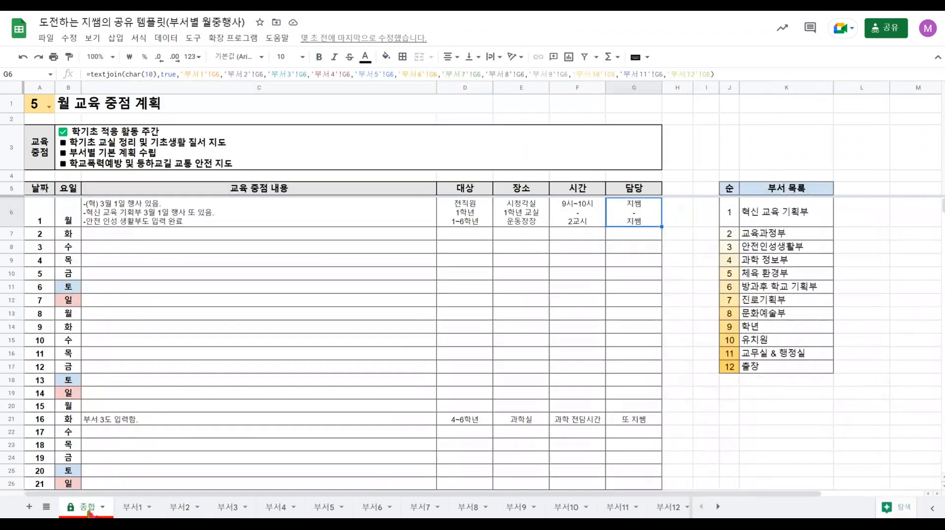
click(792, 213)
drag(792, 354, 789, 369)
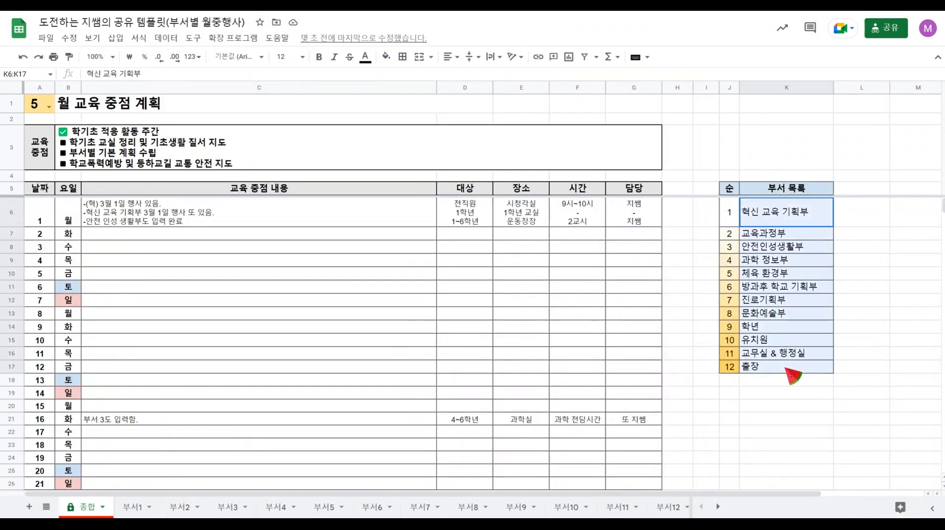
click(734, 407)
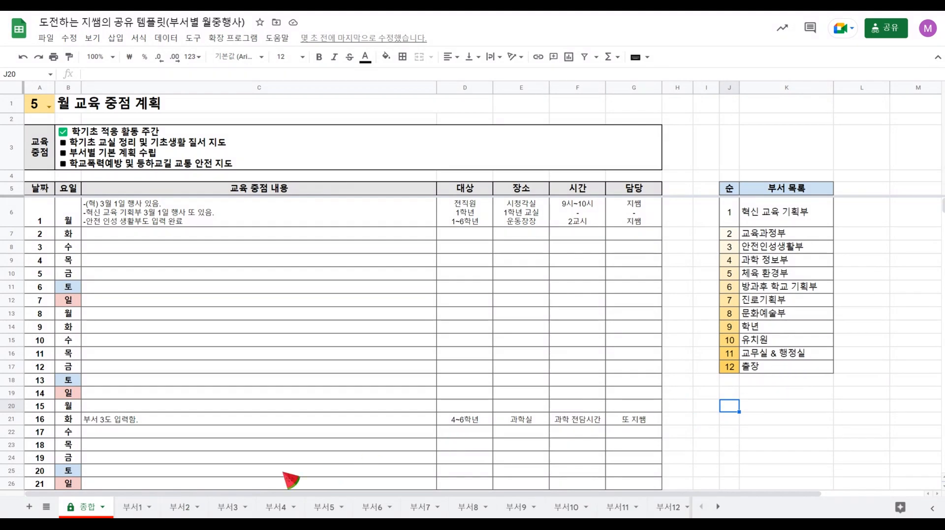
click(148, 510)
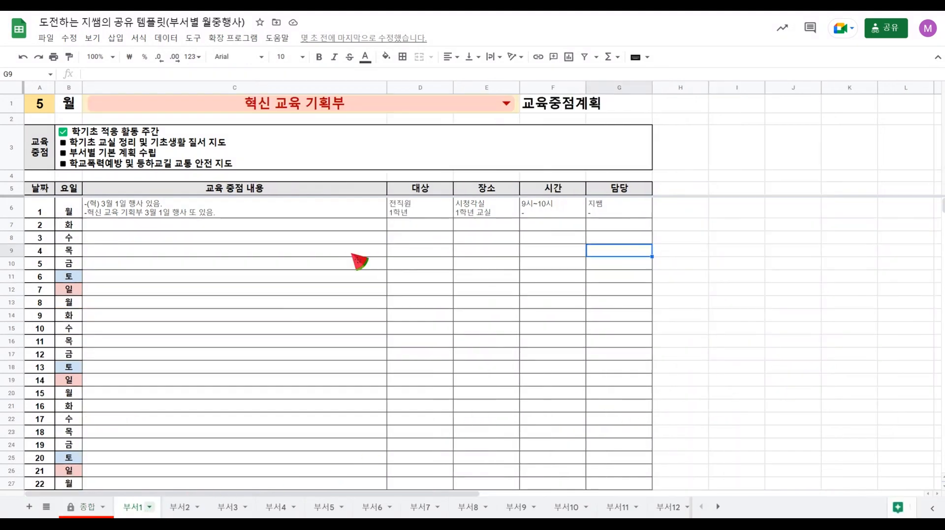
click(511, 102)
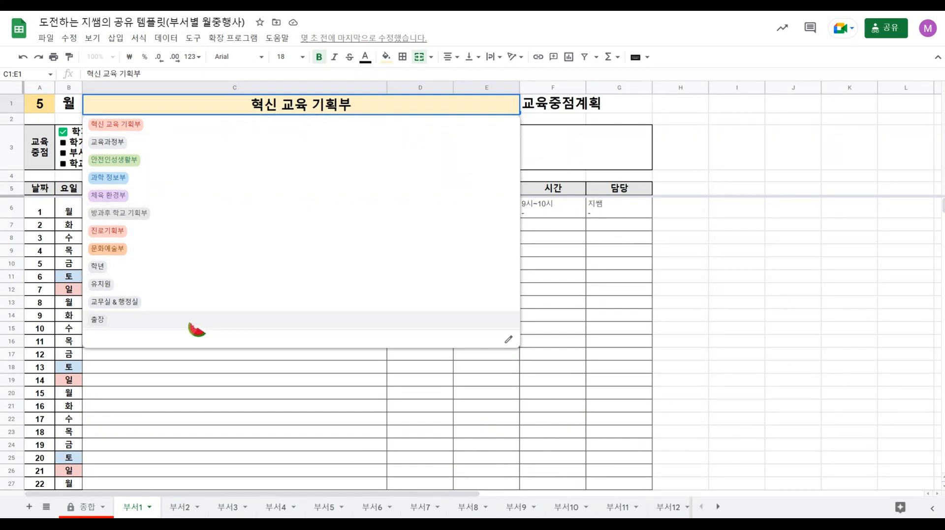
Change the twelfth department in the 부서 목록 list on the 종합 sheet to 복무.
click(84, 508)
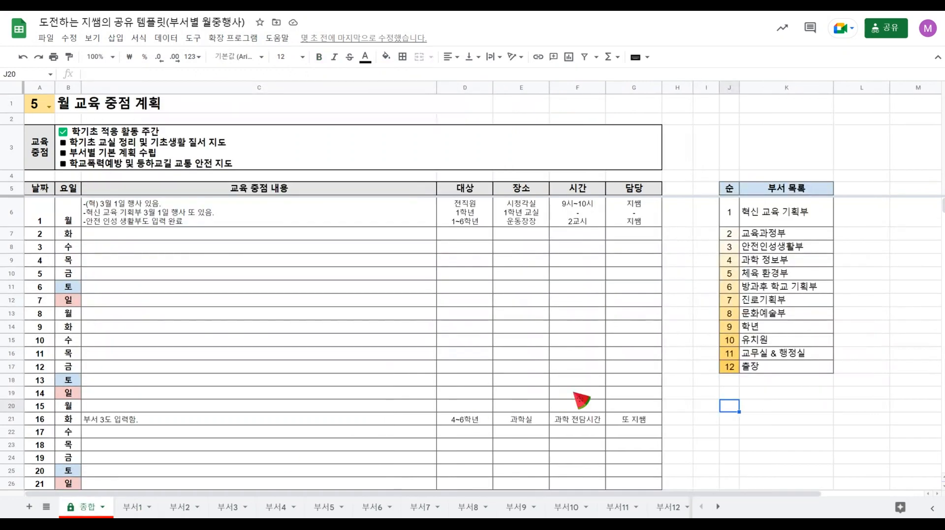
click(776, 366)
double_click(775, 367)
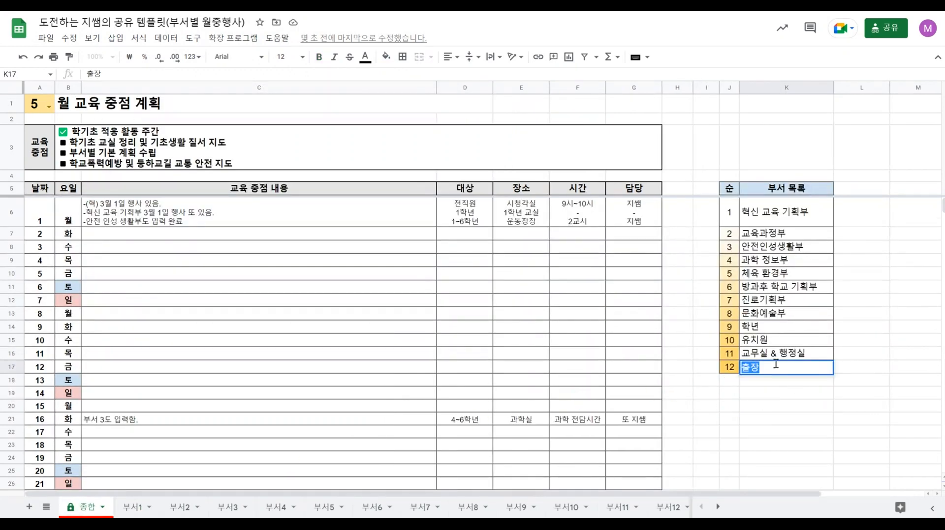
text(복무사)
key(BackSpace)
key(BackSpace)
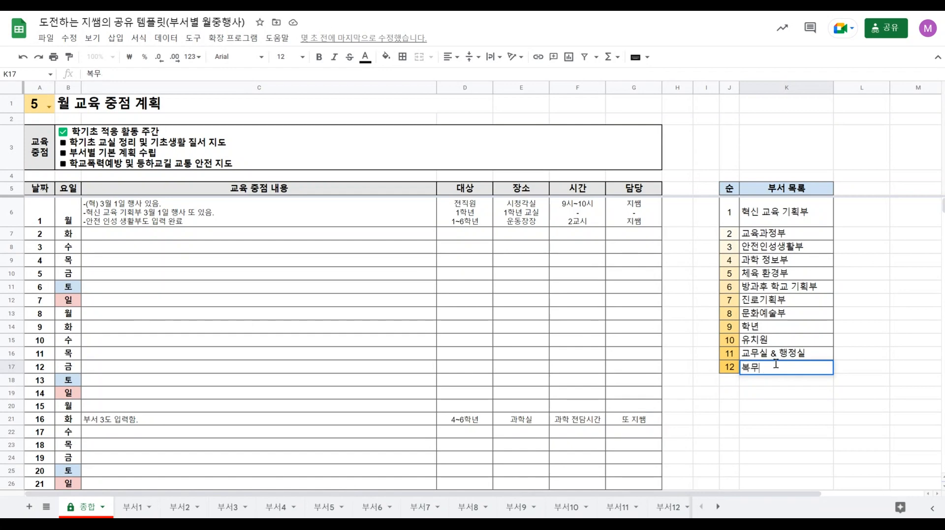
click(782, 394)
Choose 복무 as the department in the title cell of the 부서1 sheet.
click(133, 509)
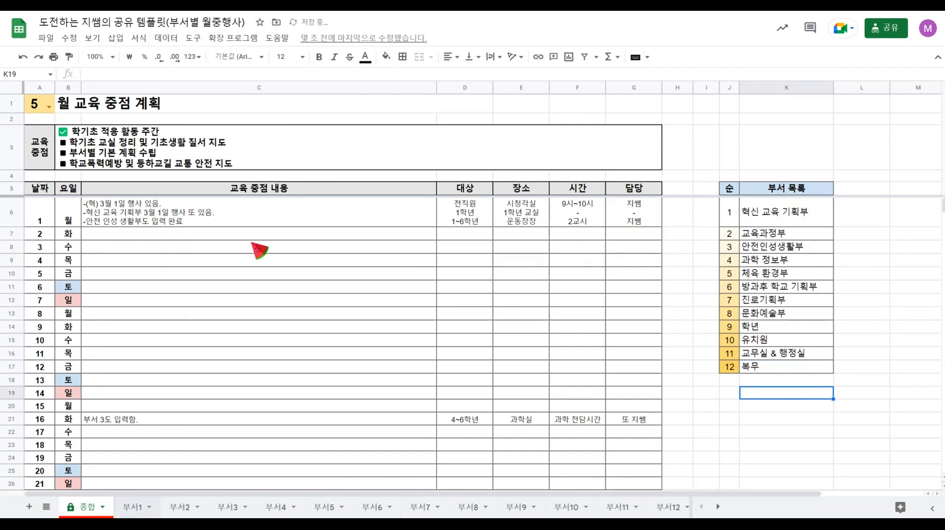
click(510, 102)
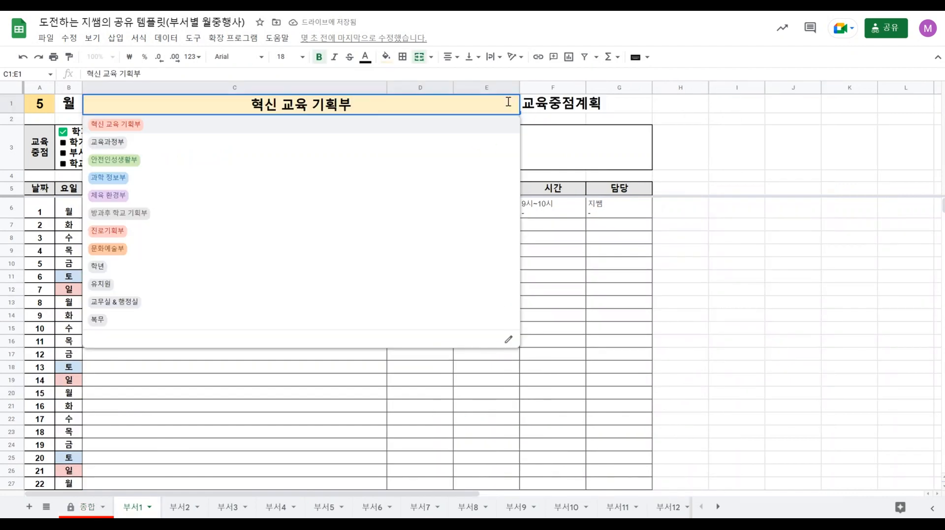
click(101, 322)
click(701, 254)
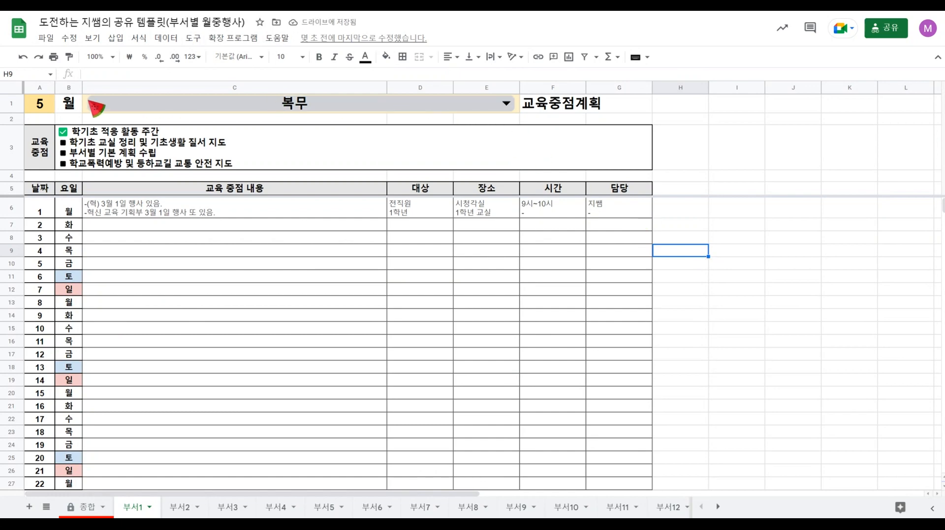
Open the data validation rule of the 부서1 title cell and set the 복무 option's colour to light green.
click(91, 102)
right_click(91, 101)
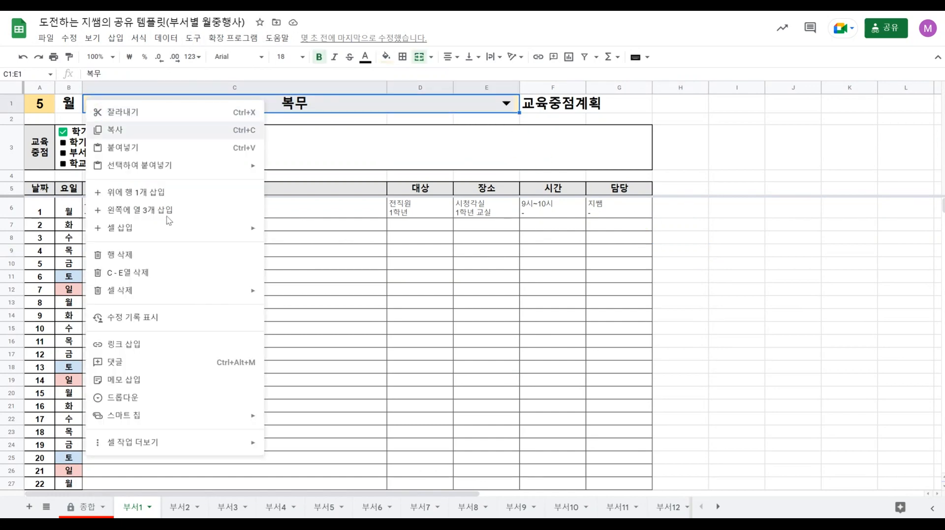
mouse_move(235, 446)
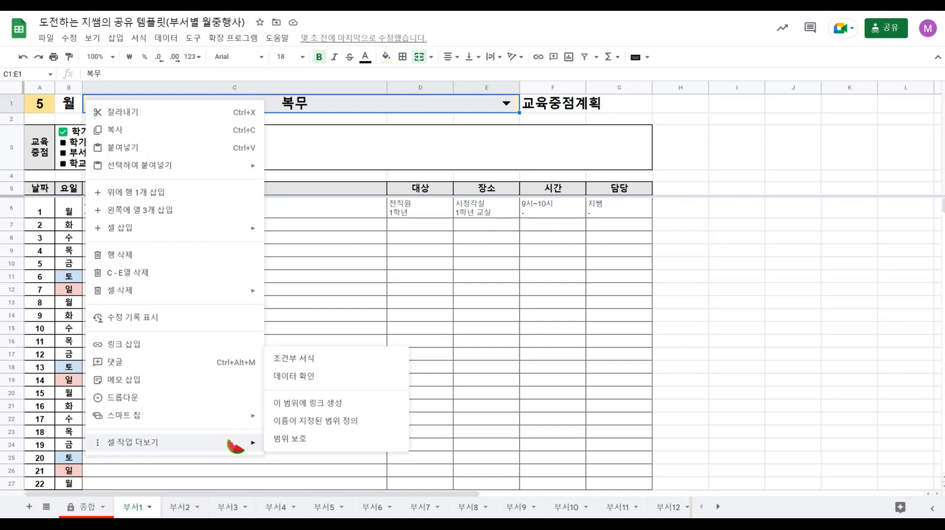
click(333, 383)
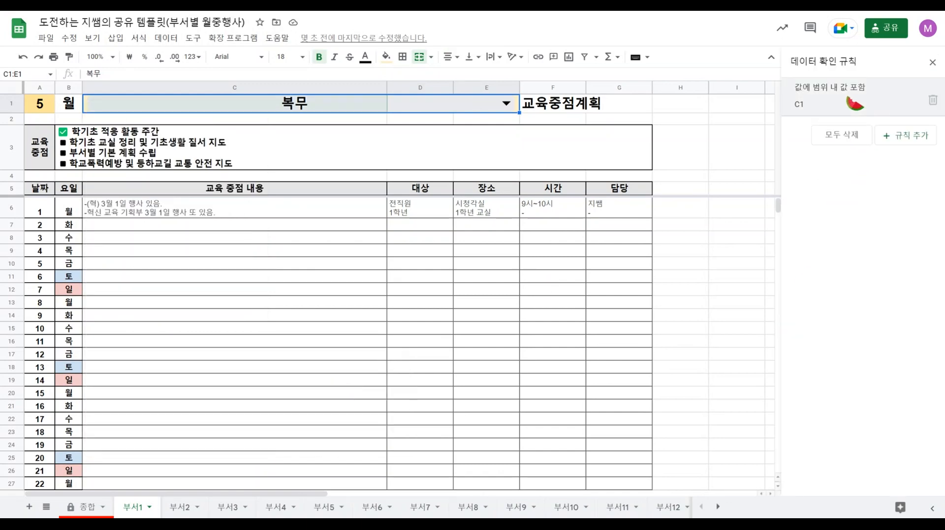
click(853, 103)
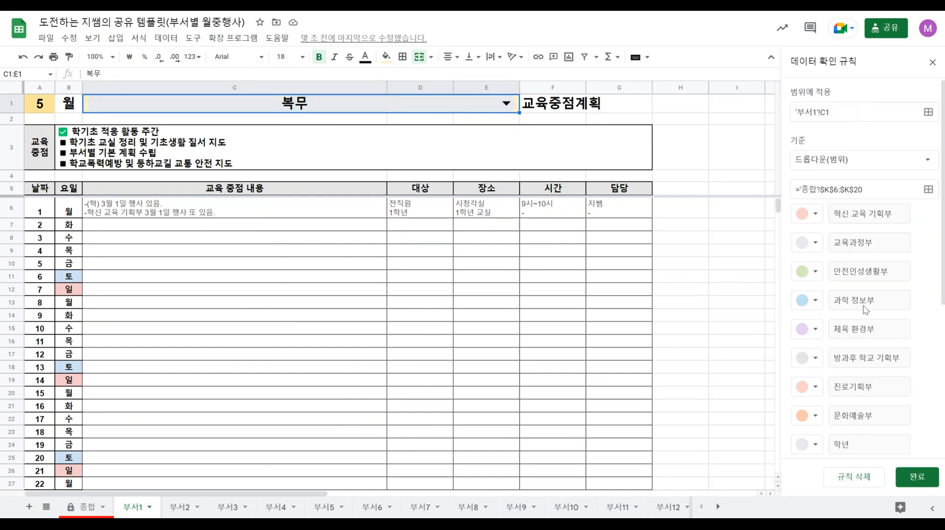
scroll(856, 439, down, 5)
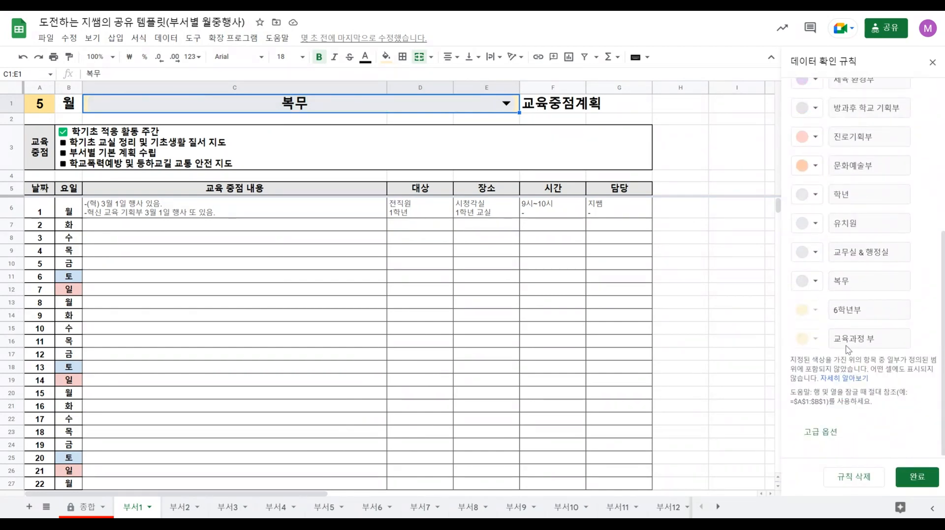
click(816, 282)
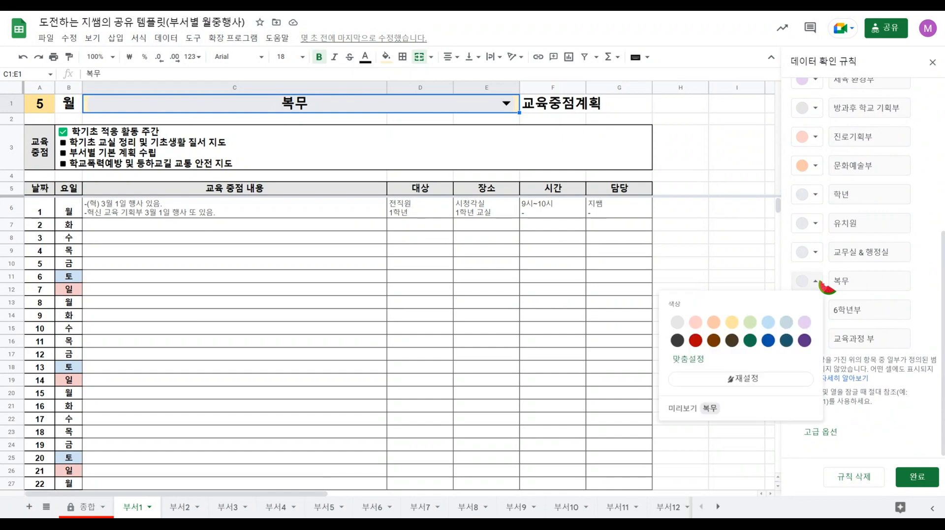
click(750, 322)
Colour the 유치원 option light blue-grey and the 학년 option light purple, and finish editing the dropdown rule.
click(815, 223)
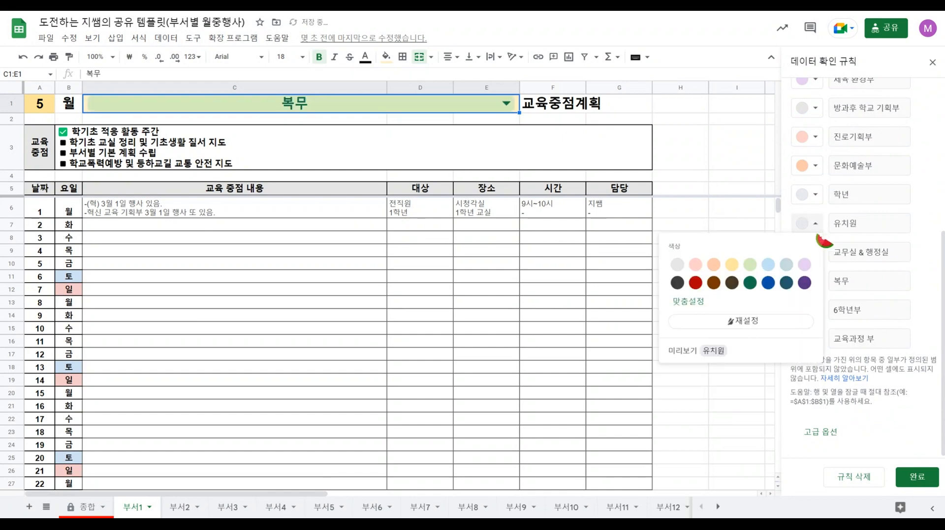
click(787, 266)
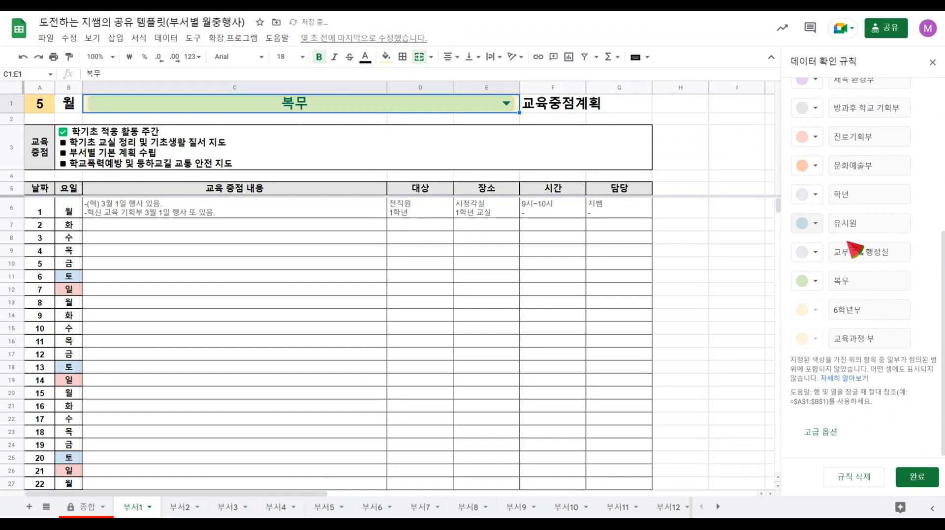
click(814, 195)
click(804, 235)
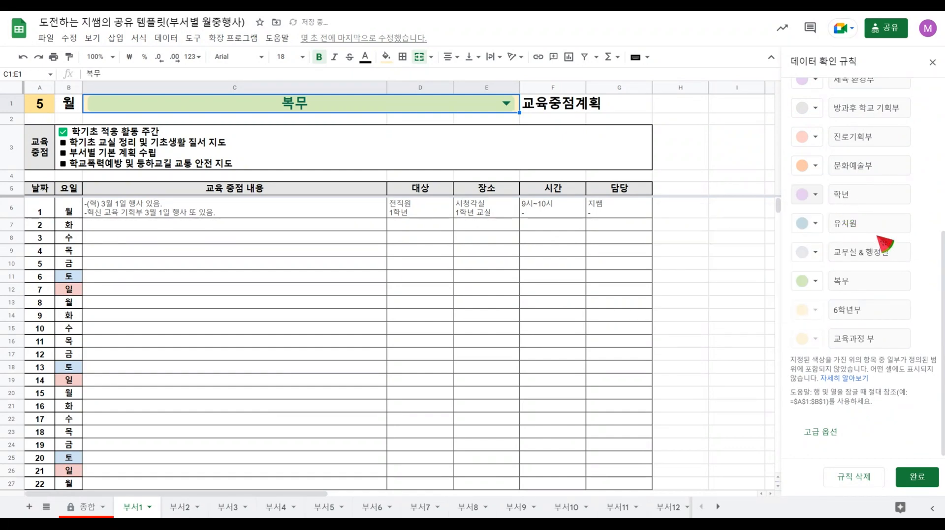
click(916, 477)
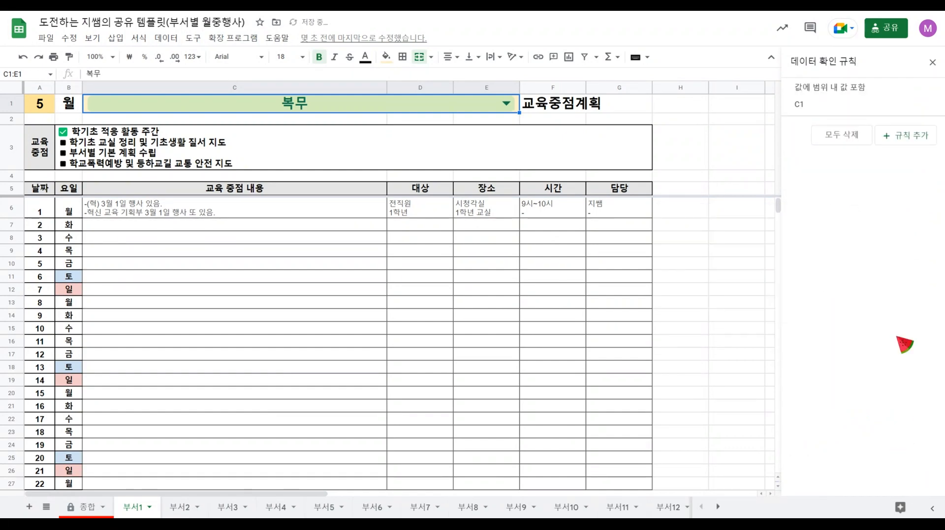
click(683, 157)
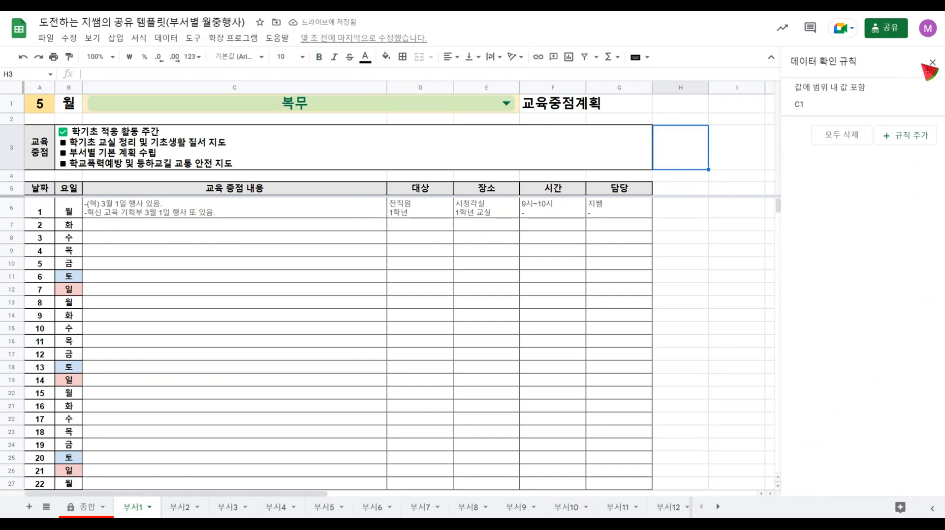
click(932, 62)
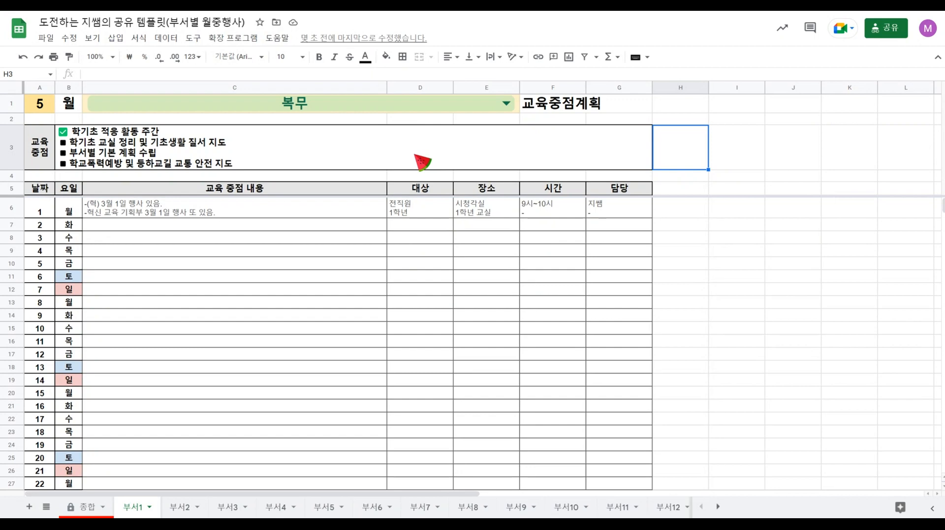
Review the department names in the 부서 목록 list on the 종합 sheet.
click(84, 508)
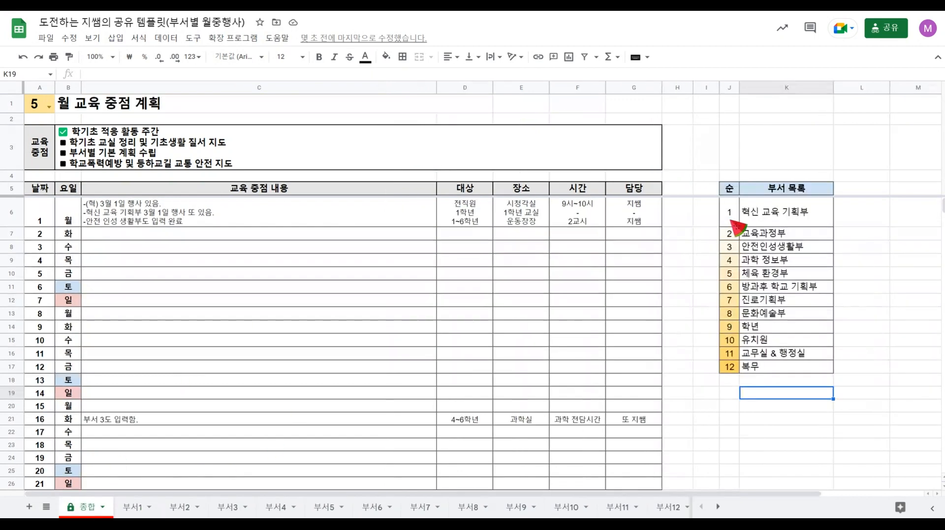
click(790, 221)
click(792, 234)
click(796, 248)
click(800, 260)
click(799, 274)
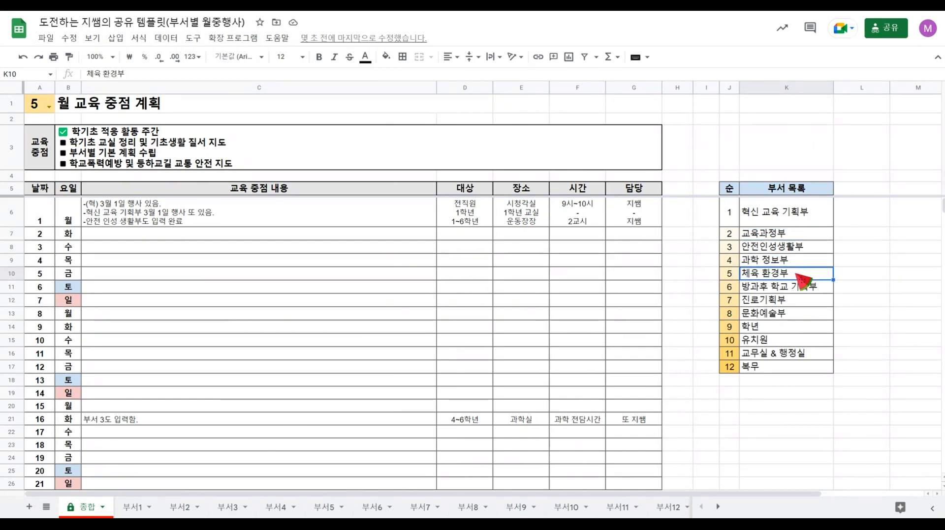
click(798, 300)
click(796, 327)
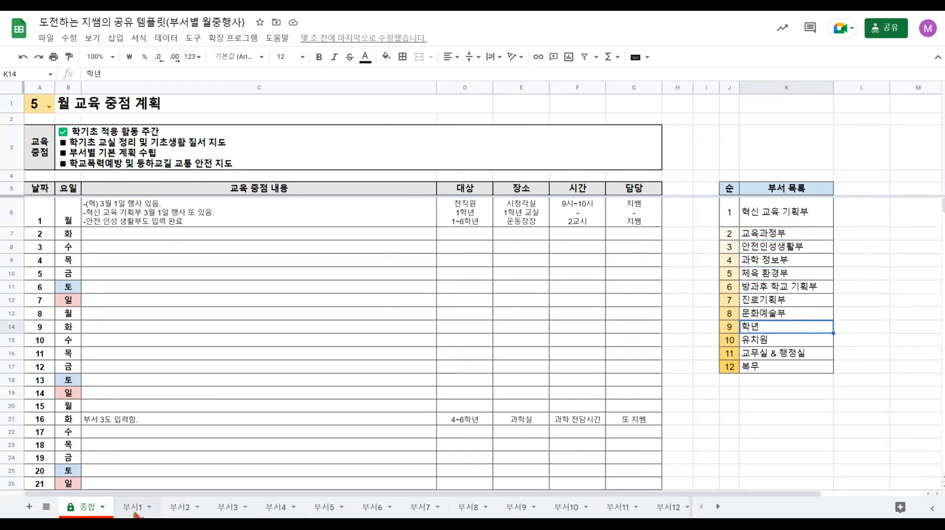
Choose 과학 정보부 as the department in the title cell of the 부서2 sheet.
click(159, 512)
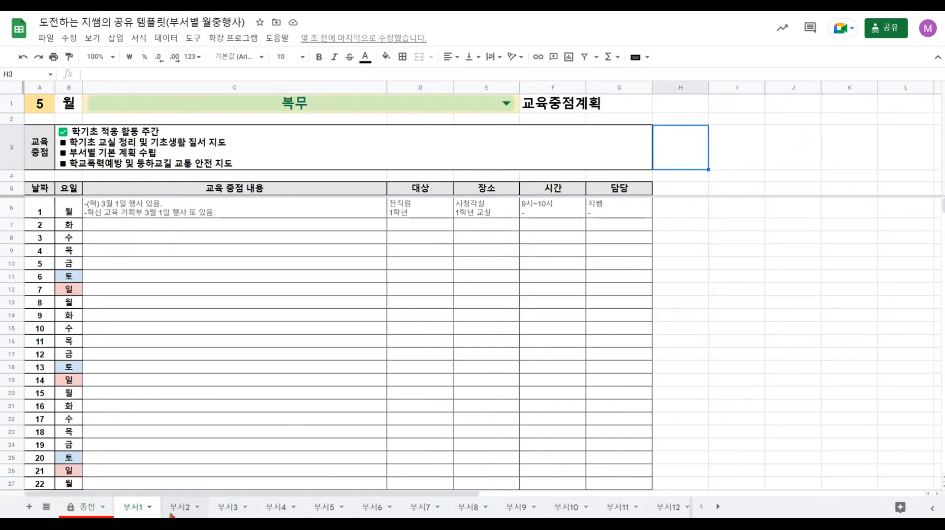
click(171, 514)
click(505, 106)
click(505, 106)
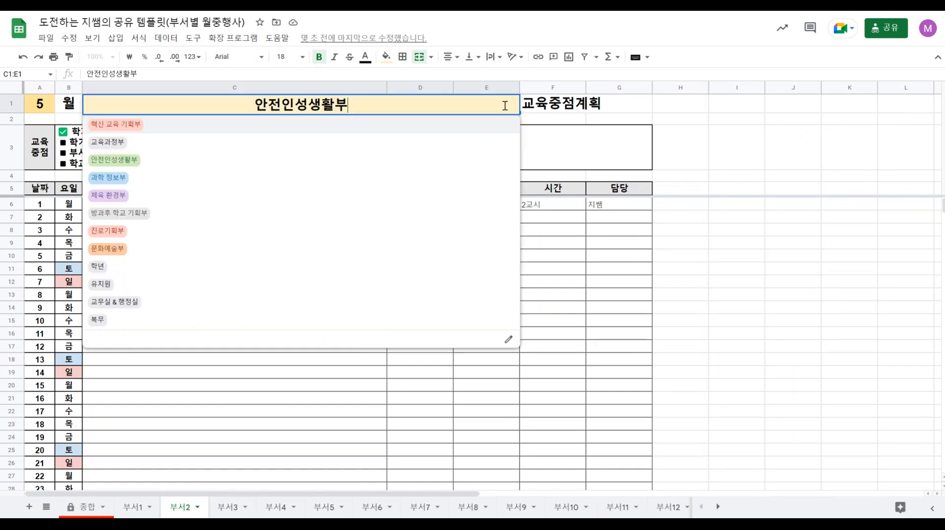
click(359, 187)
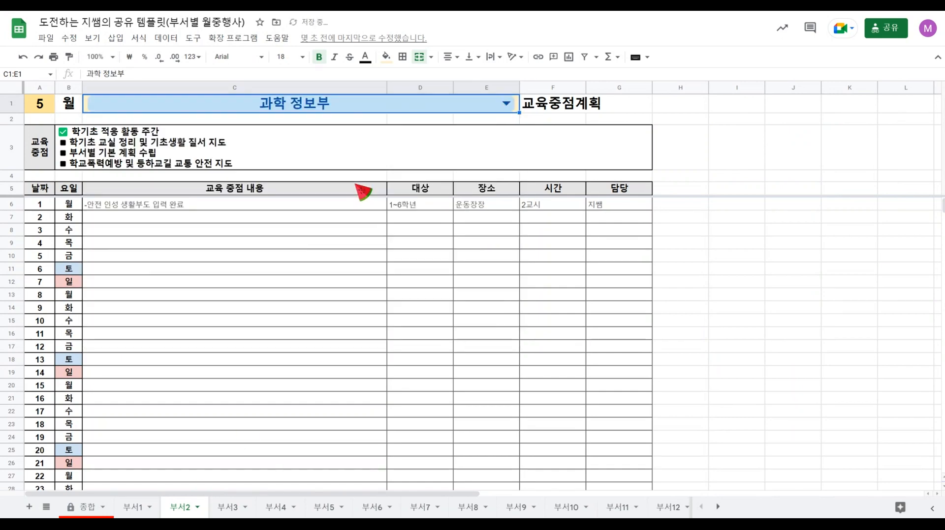
Choose 체육 환경부 as the department in the title cell of the 부서3 sheet.
click(235, 514)
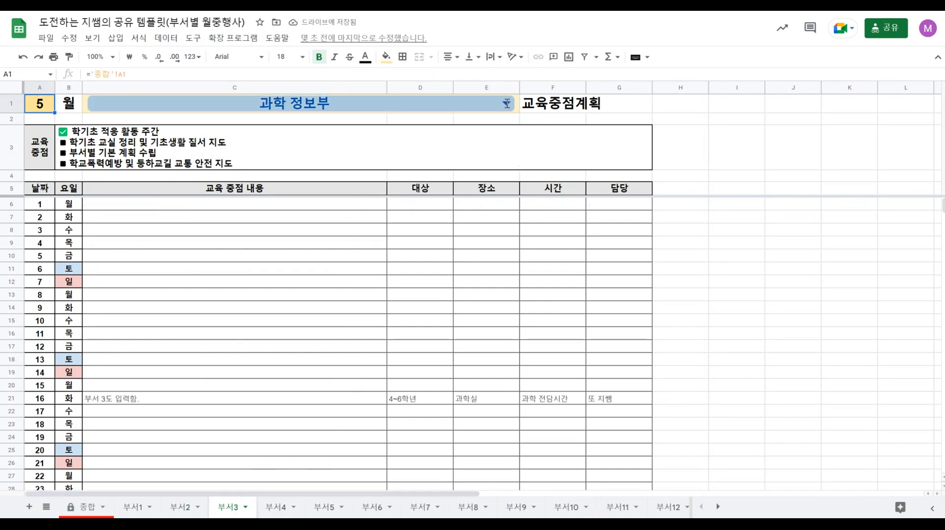
click(506, 103)
click(362, 200)
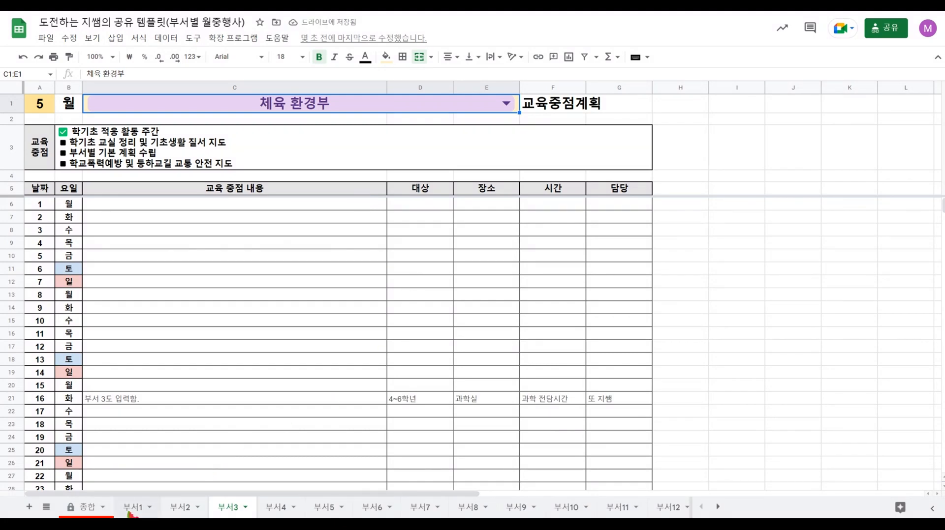
Check the department titles on the 부서1 and 부서3 sheets and return to the 종합 sheet.
click(190, 513)
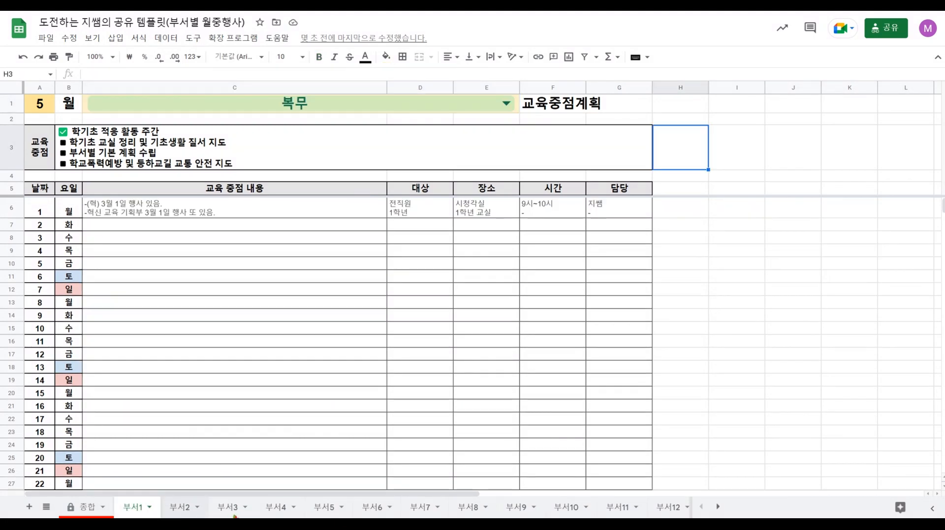
click(231, 511)
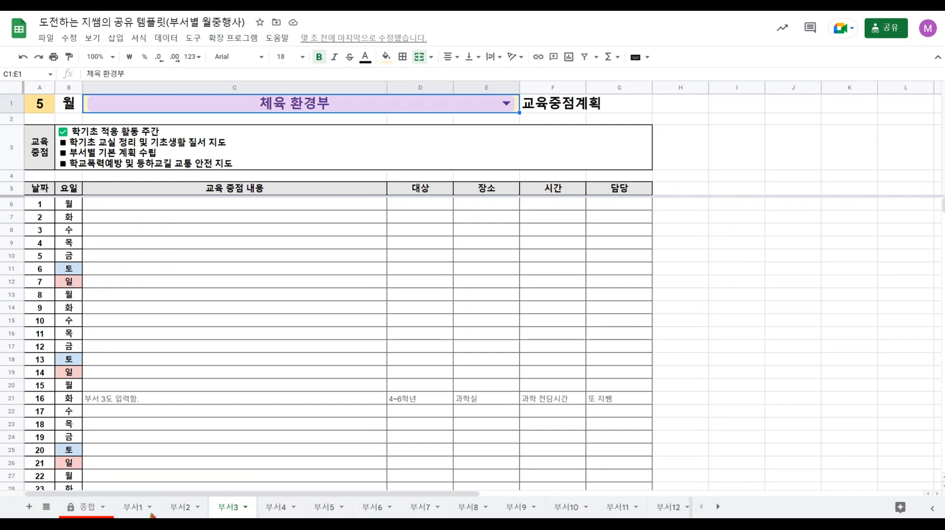
click(88, 510)
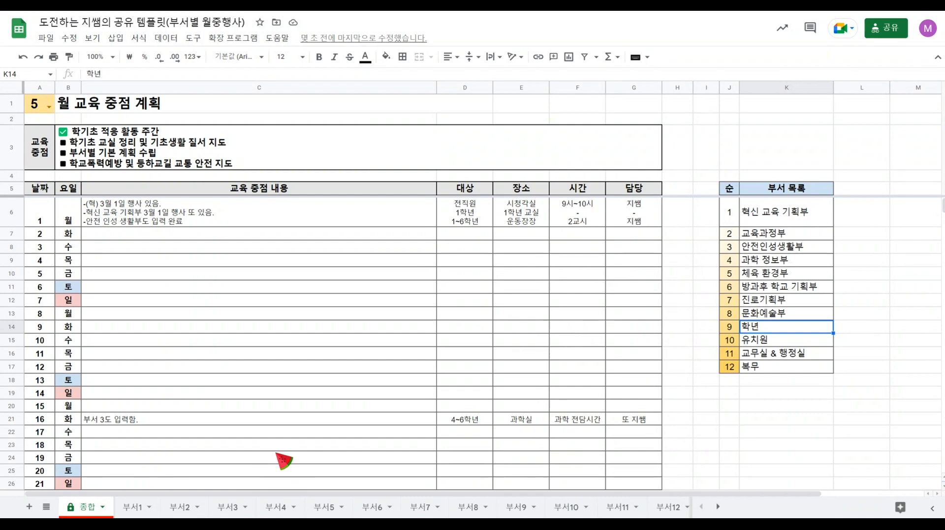
click(47, 39)
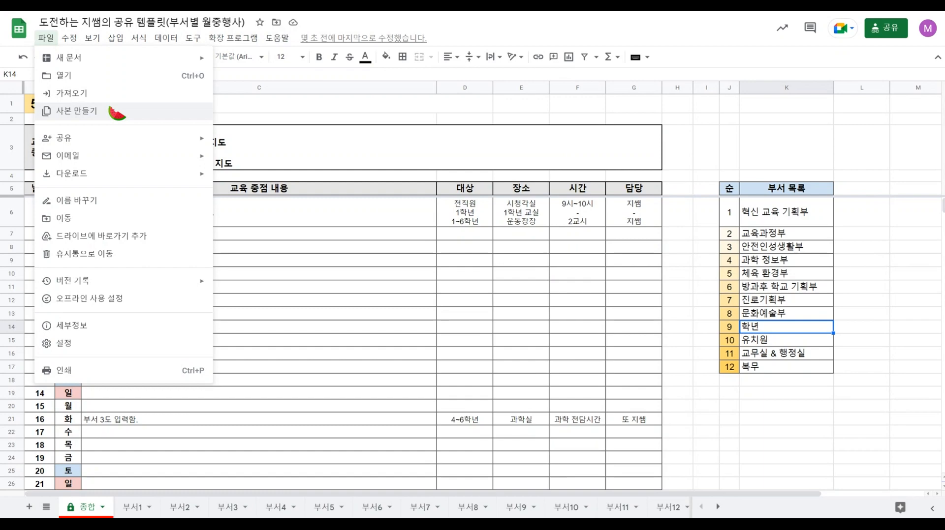
mouse_move(158, 182)
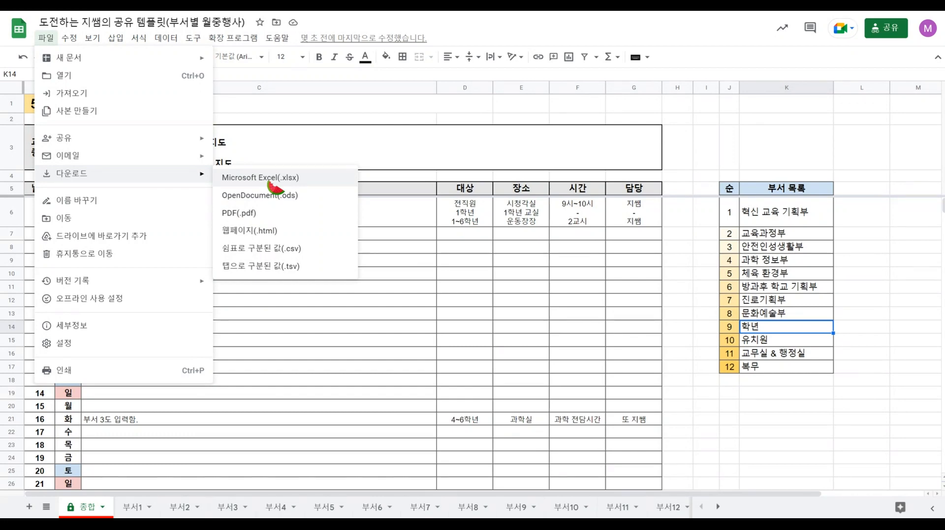
click(415, 264)
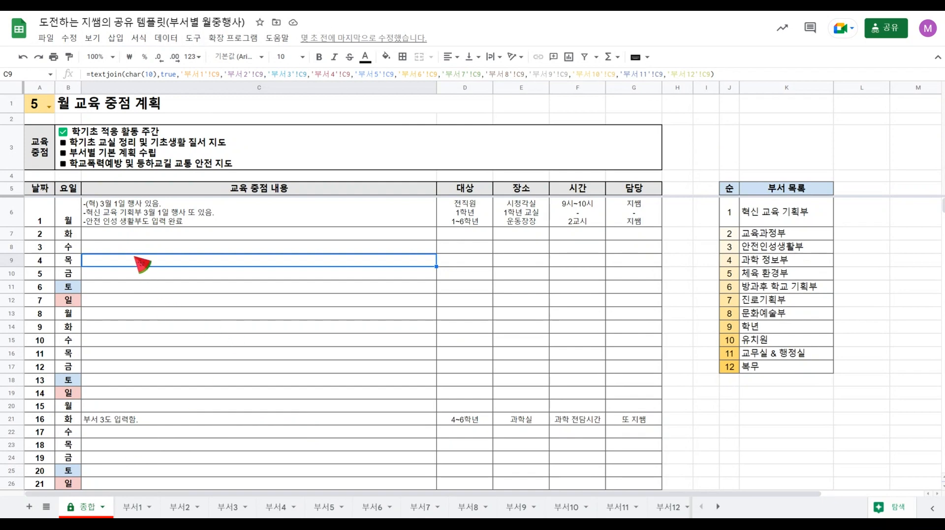
Set the month in the title of the 종합 sheet to 3.
click(48, 107)
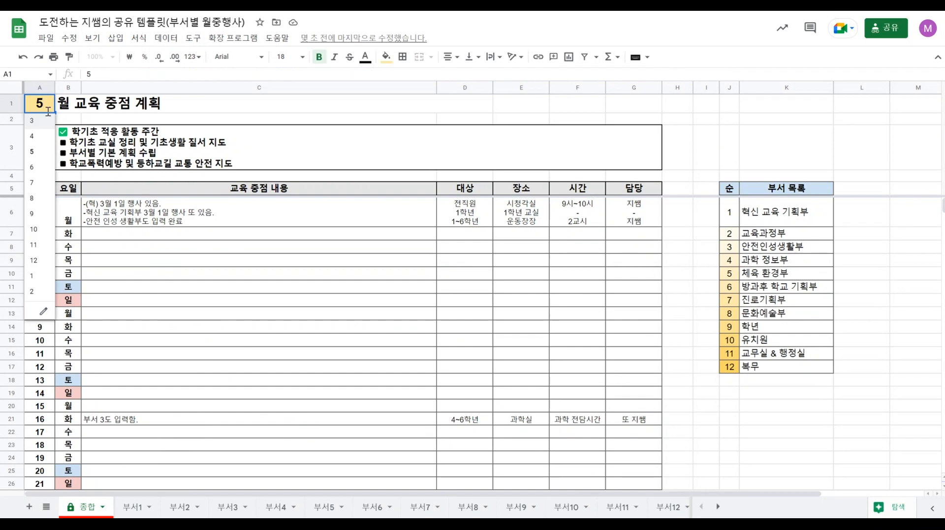
click(42, 121)
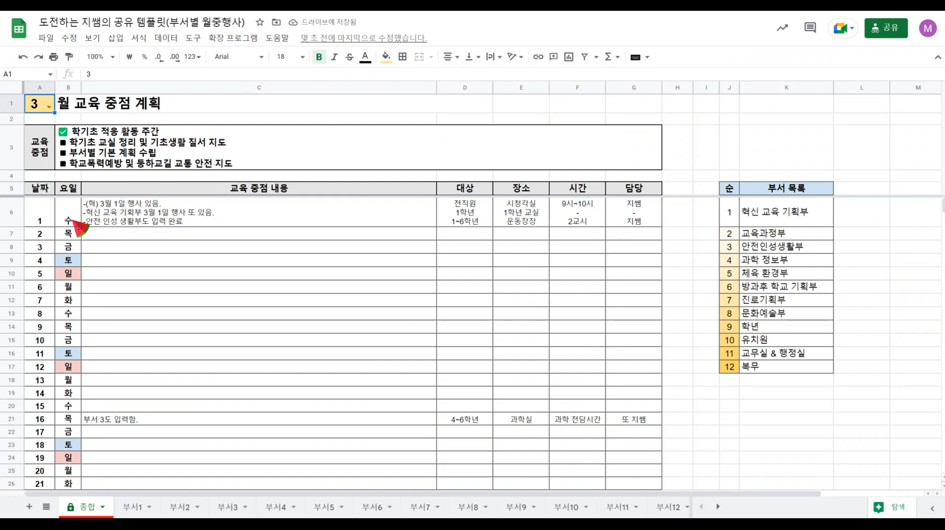
Switch the 종합 sheet's month to 4, check the weekday column, and set the month back to 3.
click(49, 106)
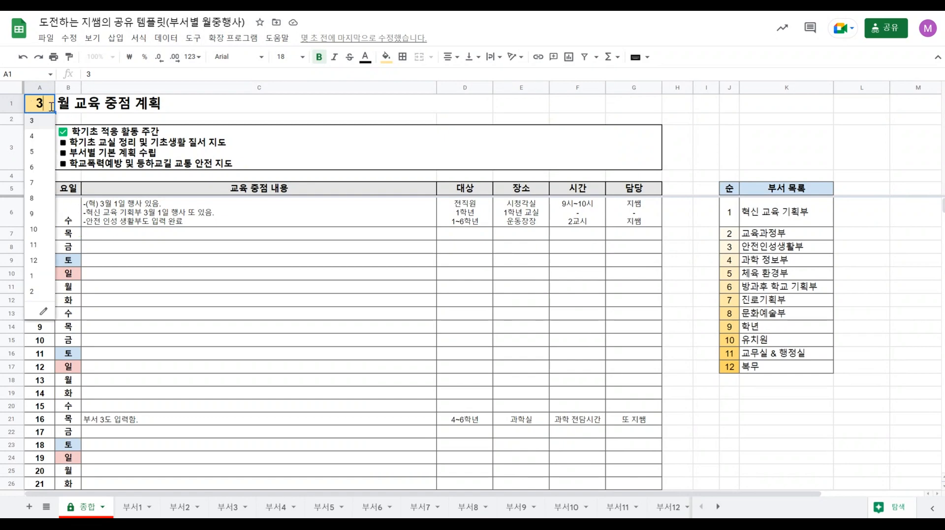
click(40, 138)
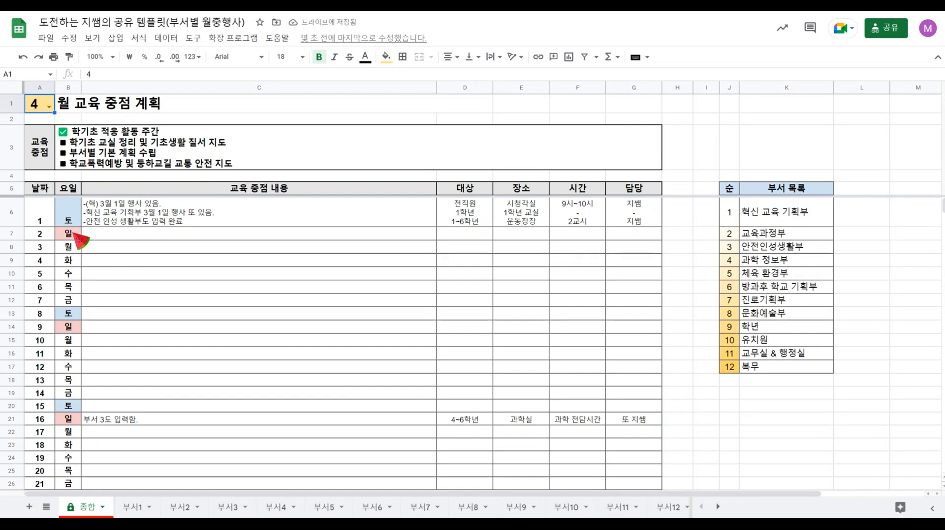
scroll(81, 238, down, 5)
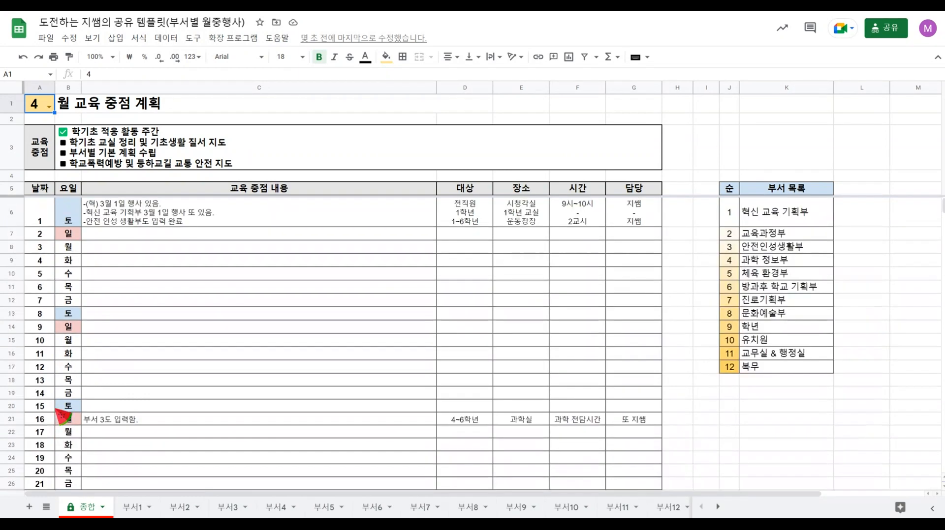
scroll(63, 419, up, 5)
click(48, 107)
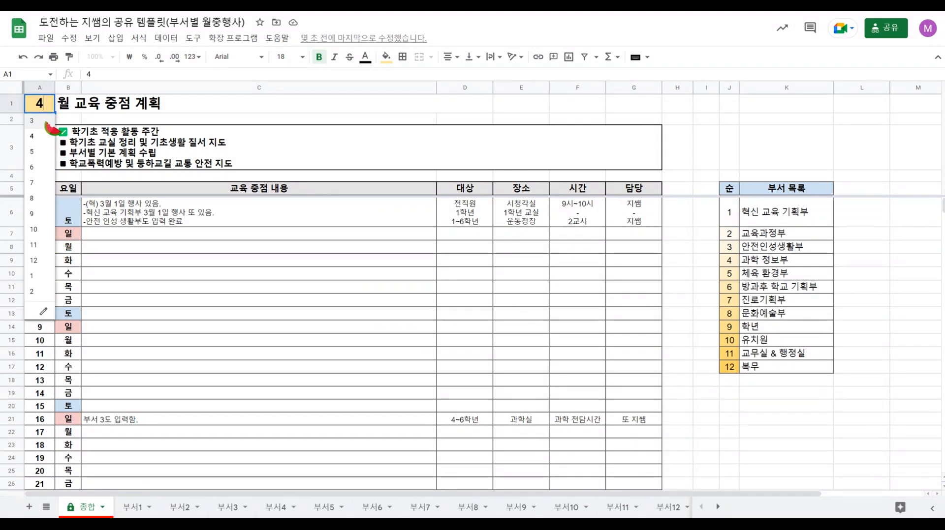
click(51, 126)
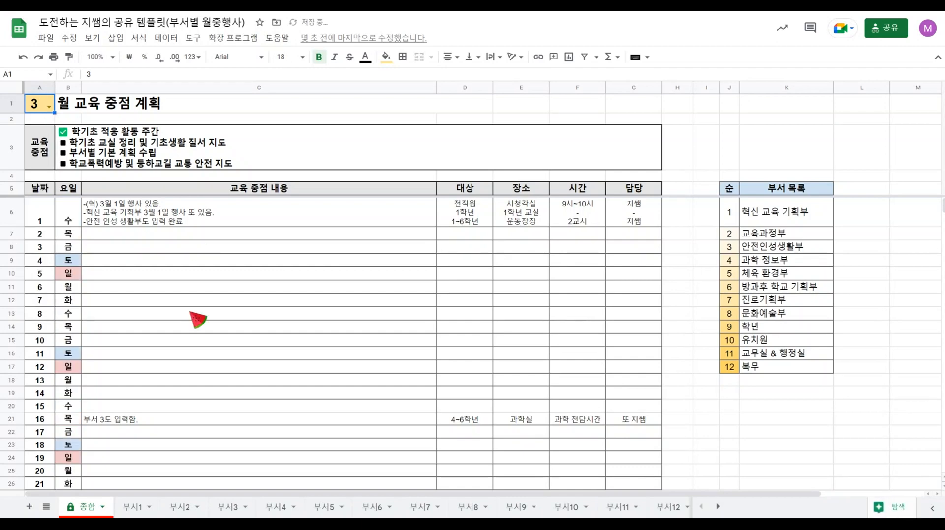
Check the month in the titles of the 부서1 and 부서12 sheets and return to the 종합 sheet.
click(132, 509)
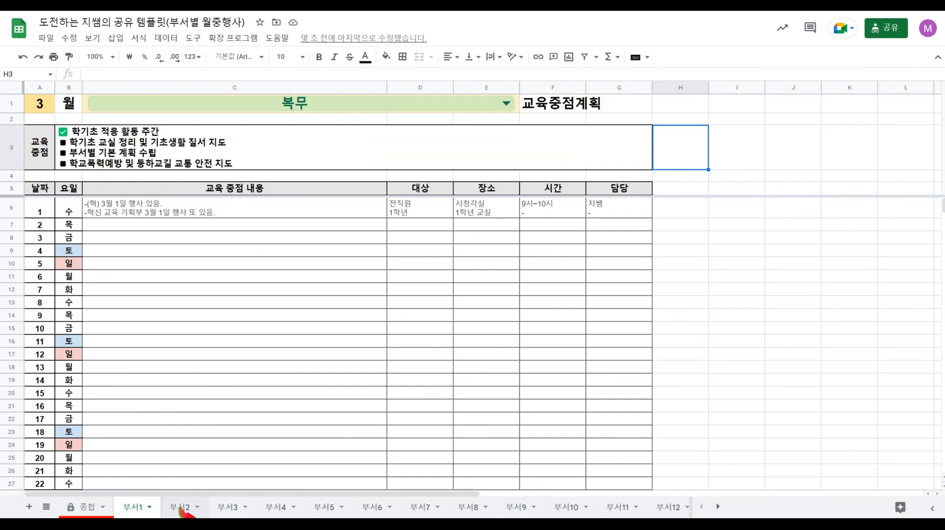
click(669, 508)
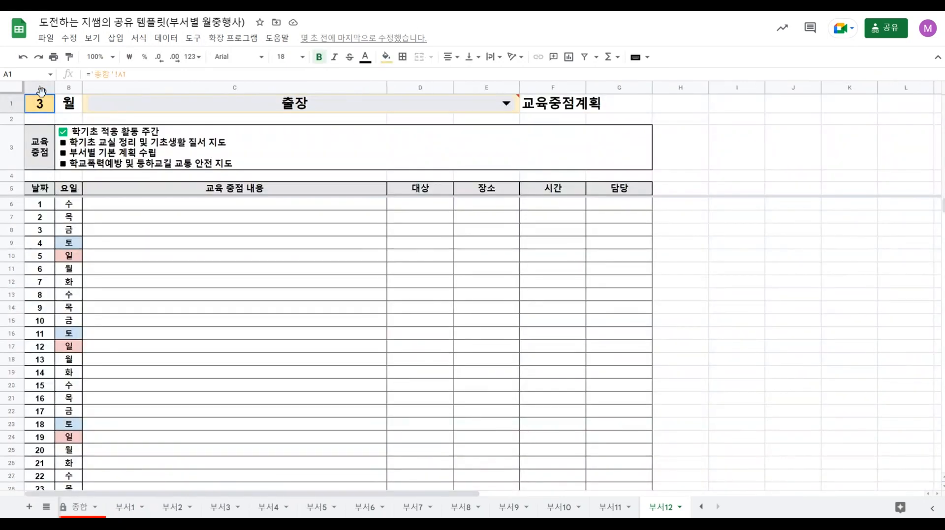
click(80, 512)
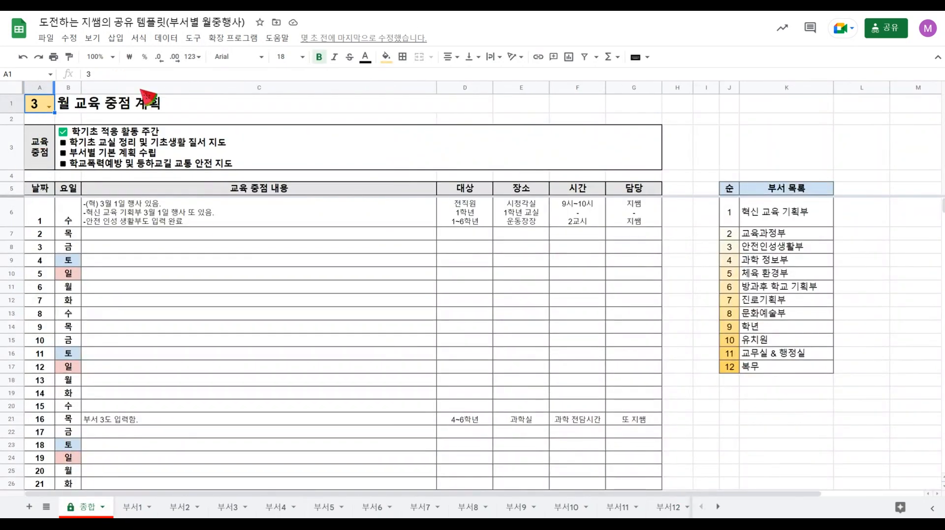
drag(787, 212, 797, 369)
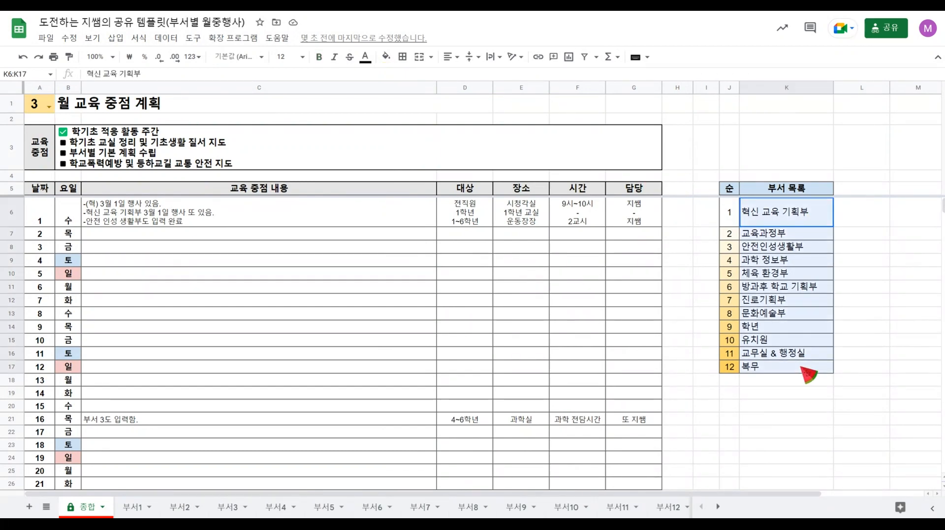
click(51, 106)
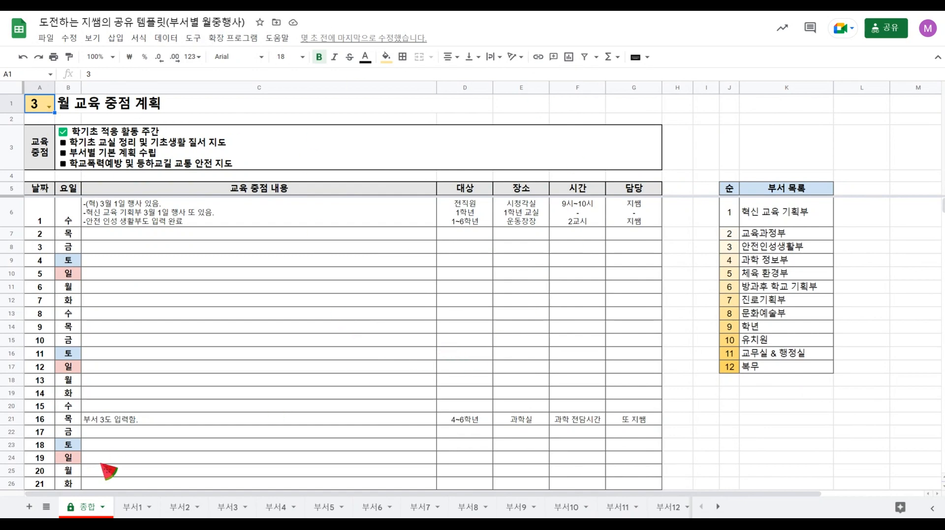
right_click(81, 512)
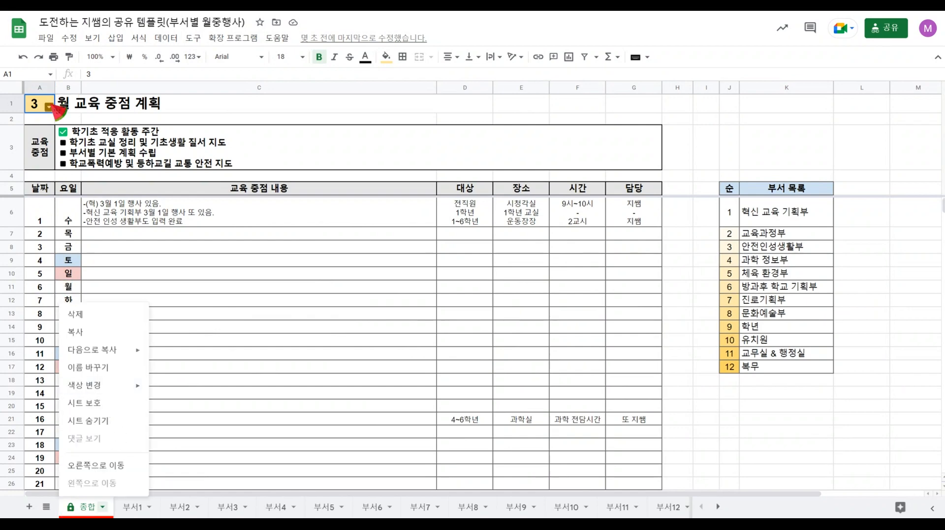
click(295, 332)
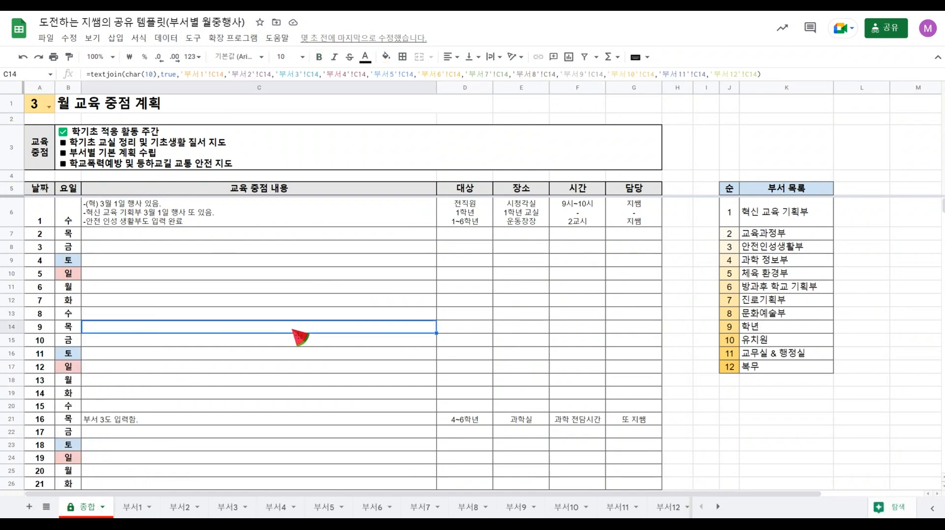
Add range protection to rows 1 to 3 of the 부서1 sheet and open its edit permissions.
click(135, 508)
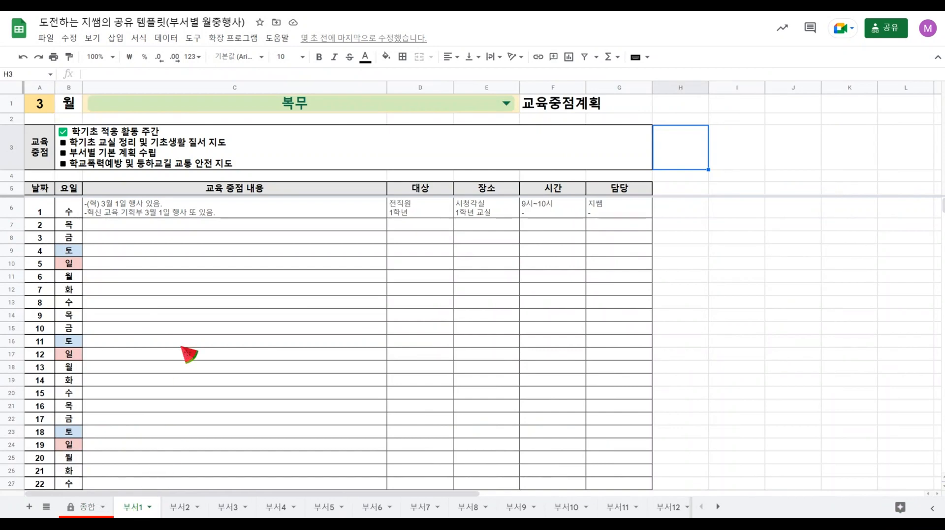
drag(12, 105, 14, 157)
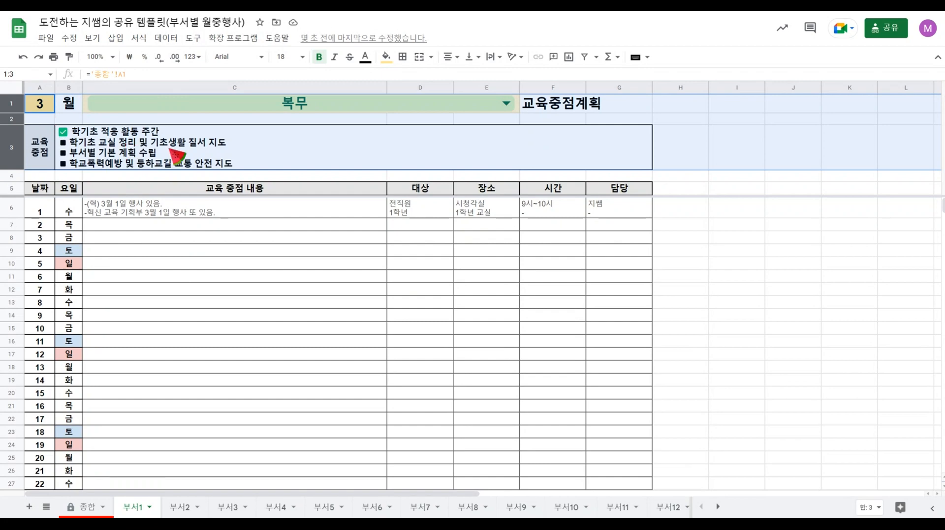
right_click(170, 150)
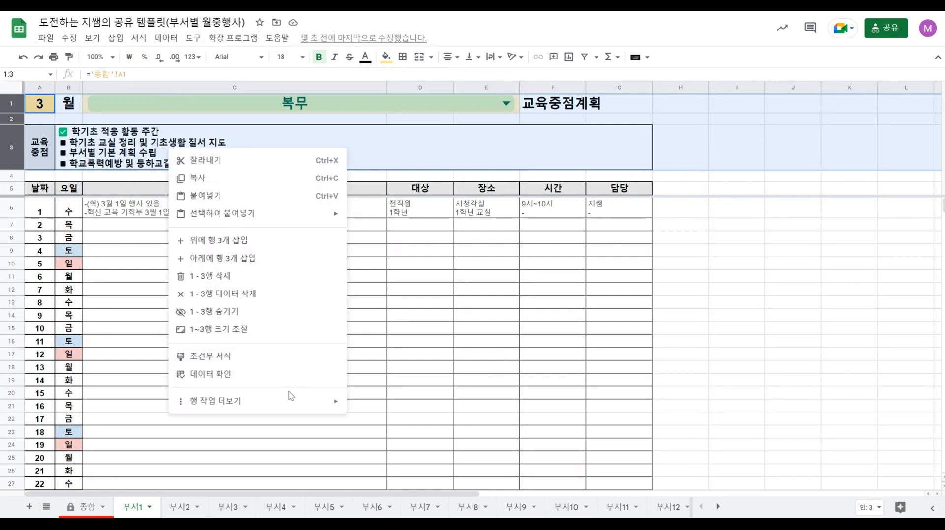
mouse_move(292, 404)
click(423, 398)
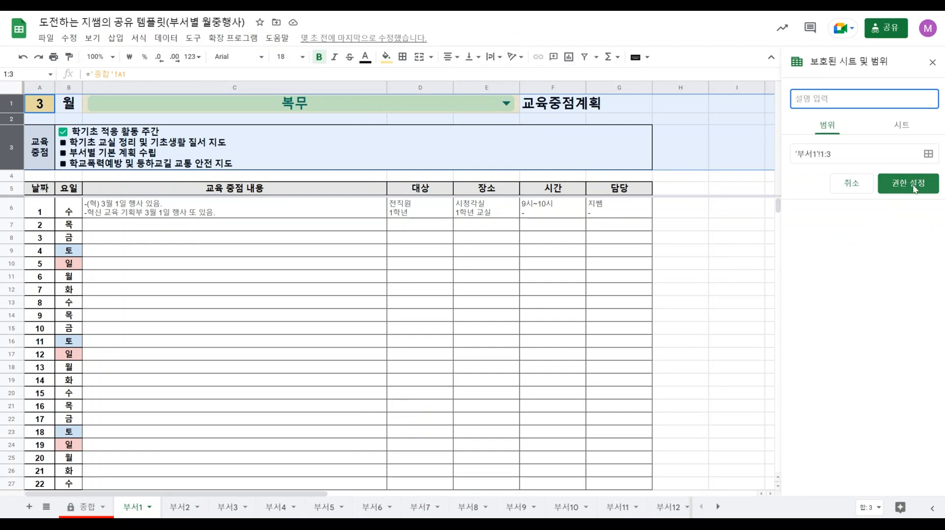
click(909, 184)
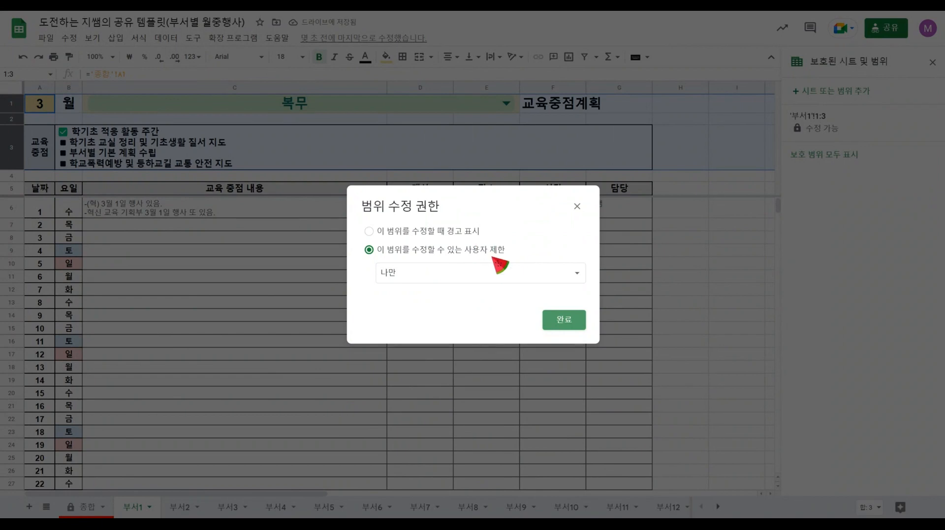
Restrict who can edit the protected rows 1 to 3 using the 맞춤 option and save the permissions.
click(517, 280)
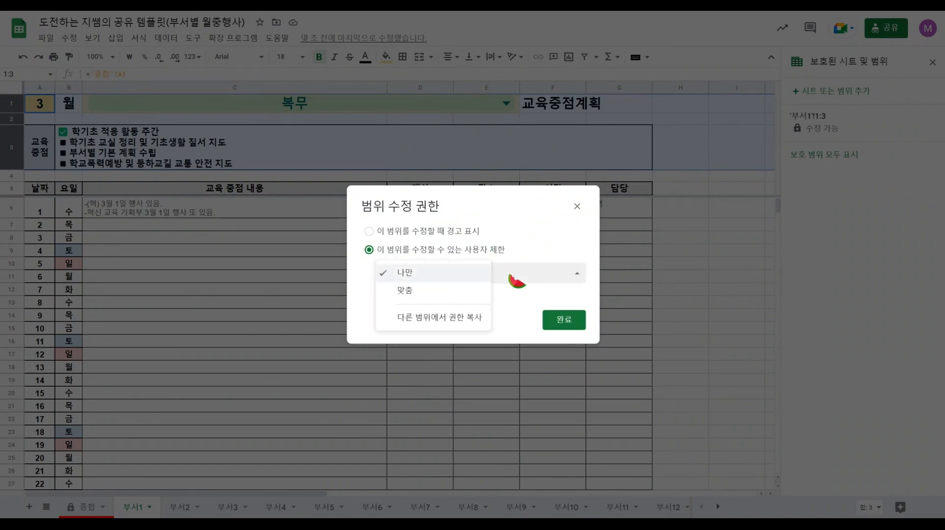
click(428, 292)
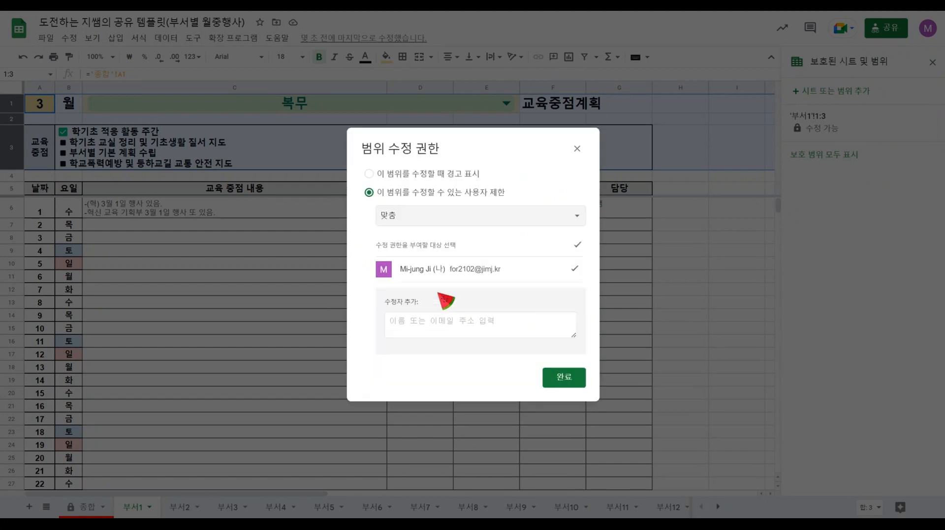
click(446, 330)
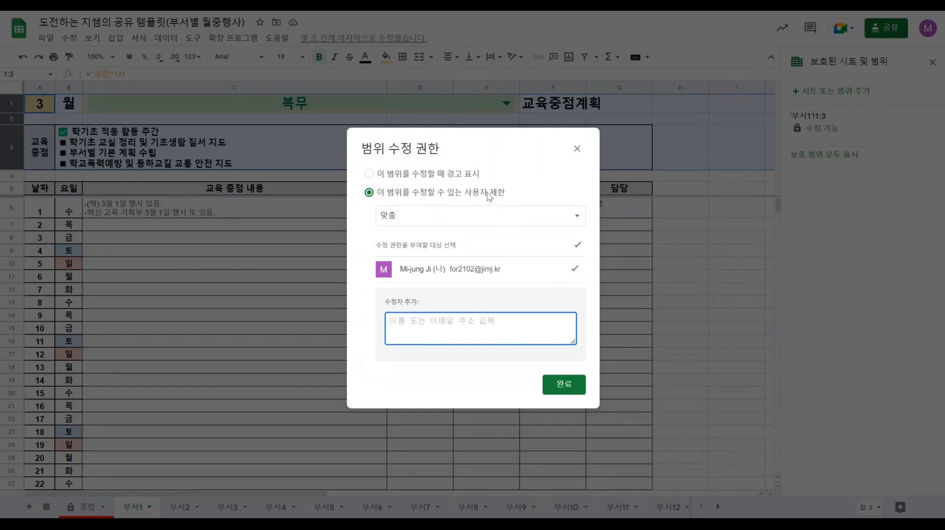
click(473, 175)
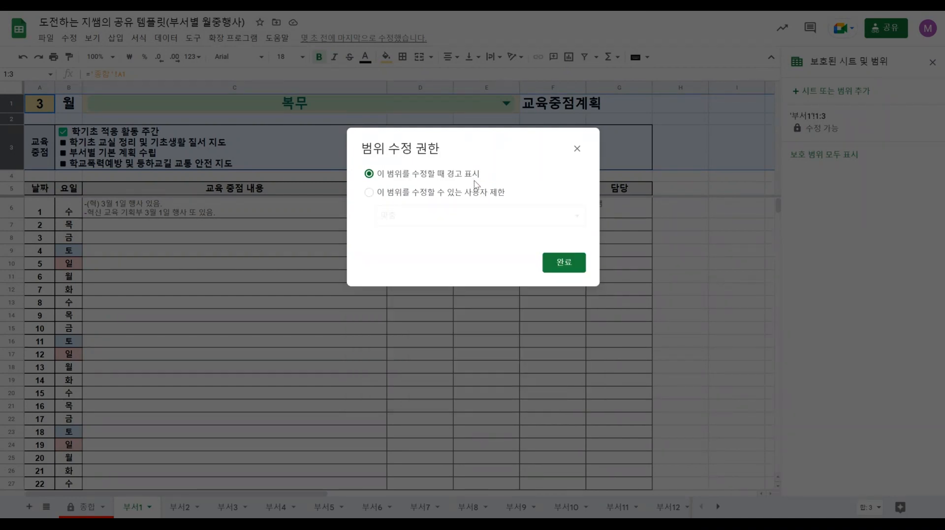
click(485, 196)
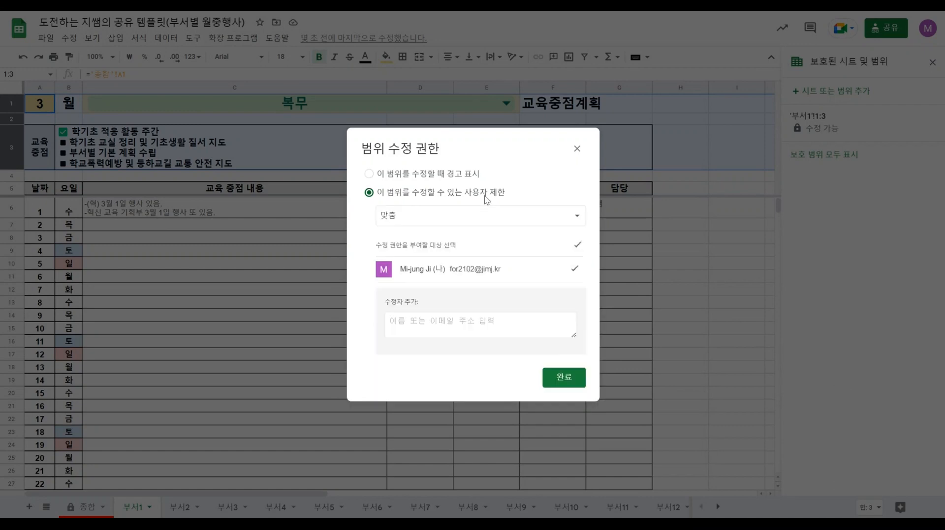
click(564, 380)
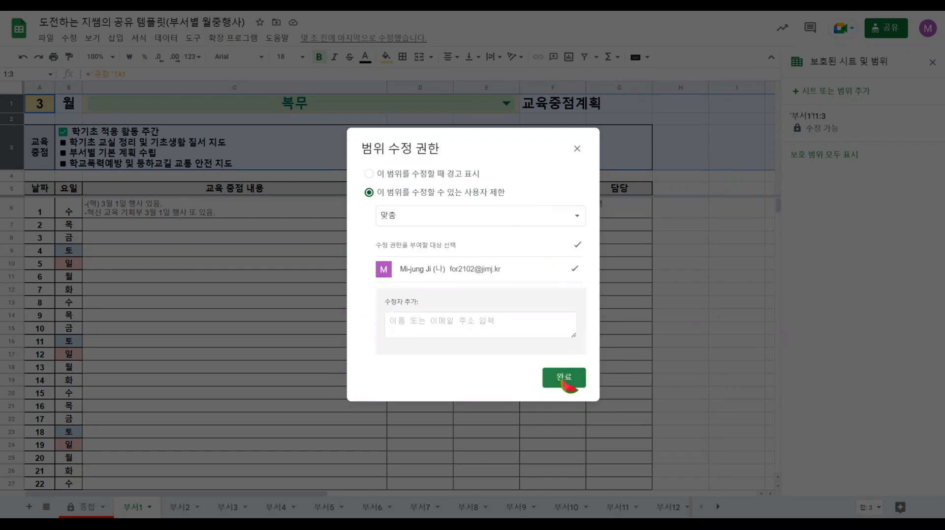
click(540, 253)
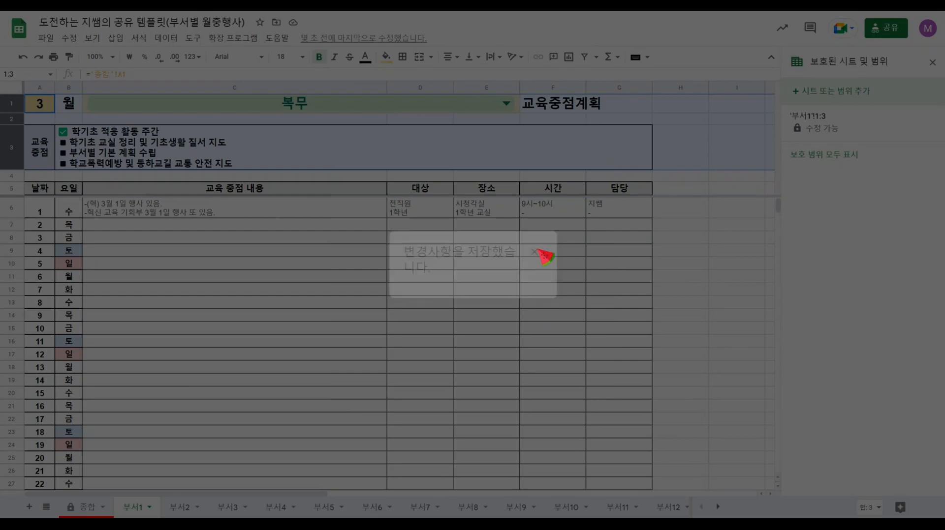
click(544, 256)
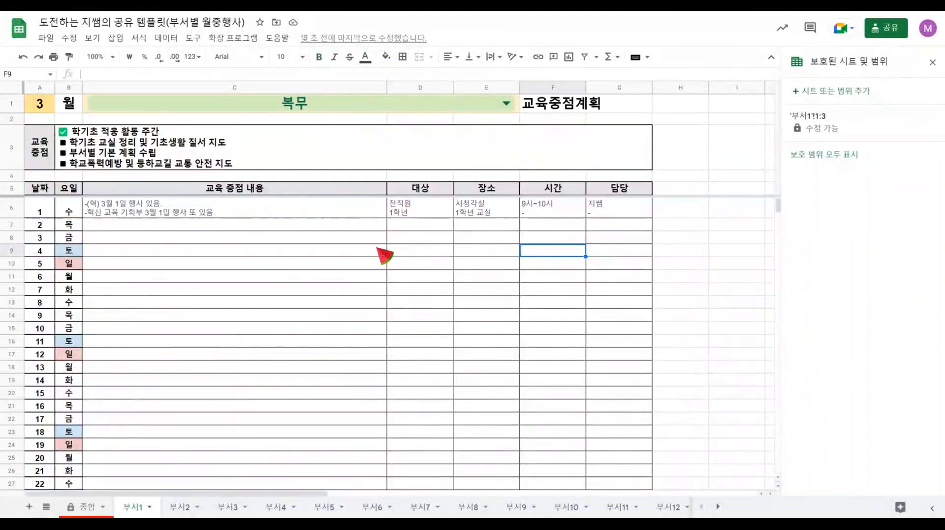
Protect columns A and B of the 부서1 sheet, restricting editing to 나만.
click(41, 84)
shift+click(67, 86)
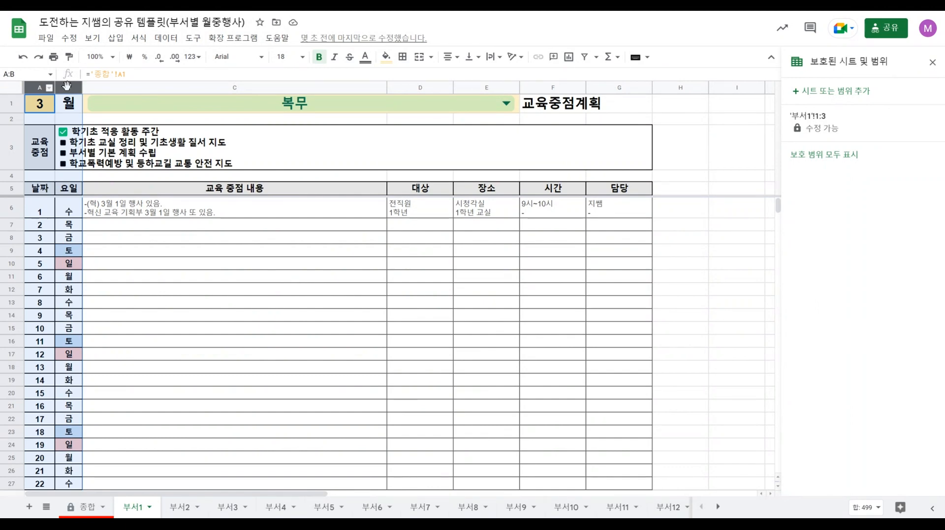
right_click(67, 86)
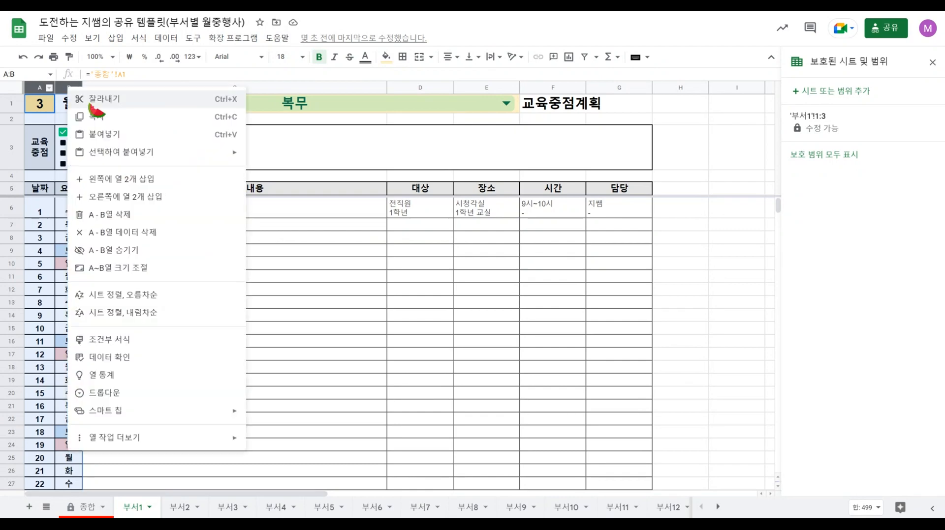
mouse_move(180, 440)
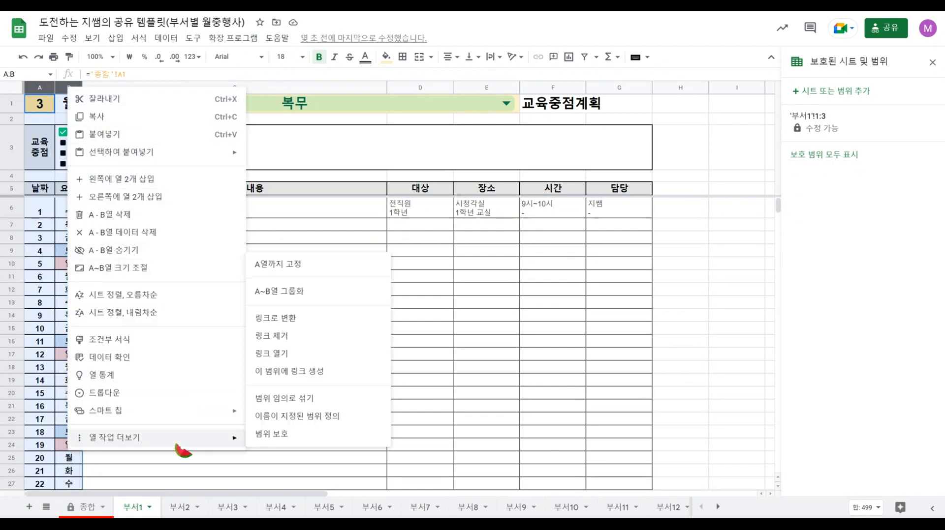
click(273, 435)
click(918, 181)
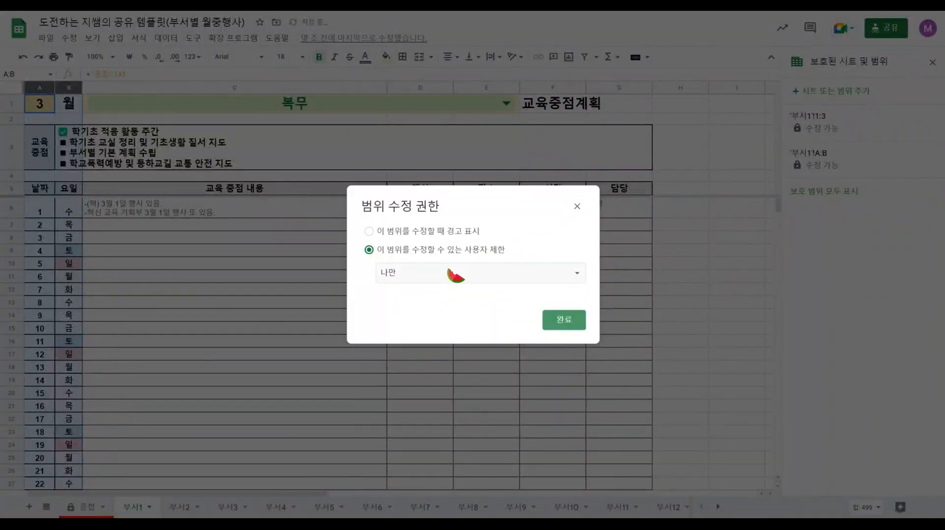
click(569, 322)
click(534, 252)
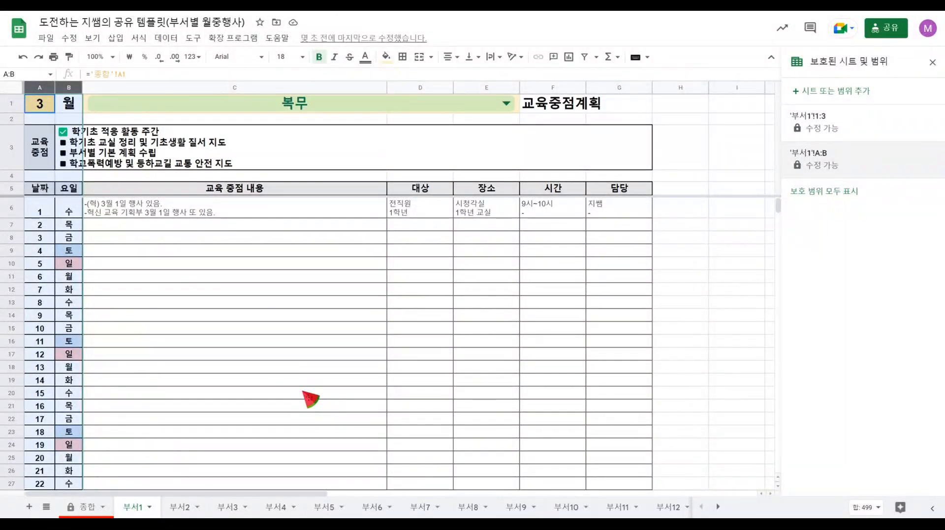
Delete the weekday formula for day 2 in cell B7 of the 부서1 sheet and undo the deletion.
click(284, 342)
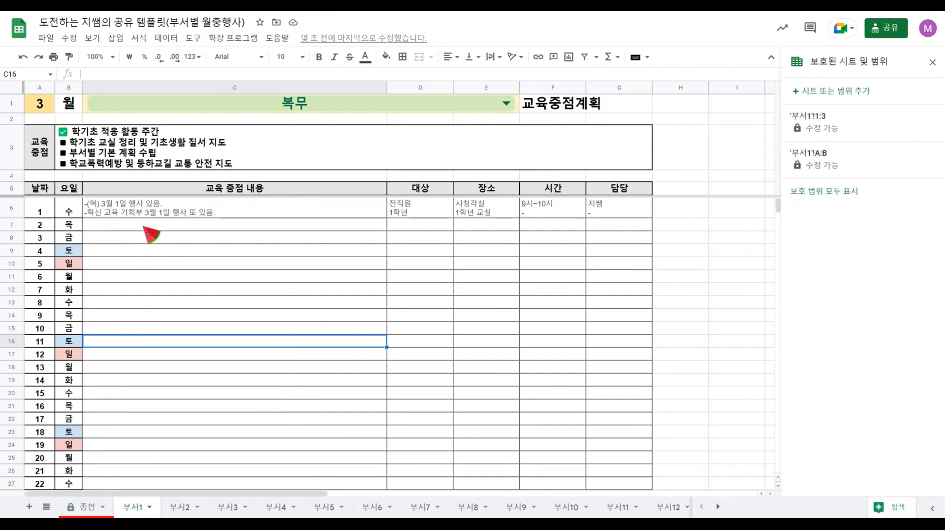
click(71, 210)
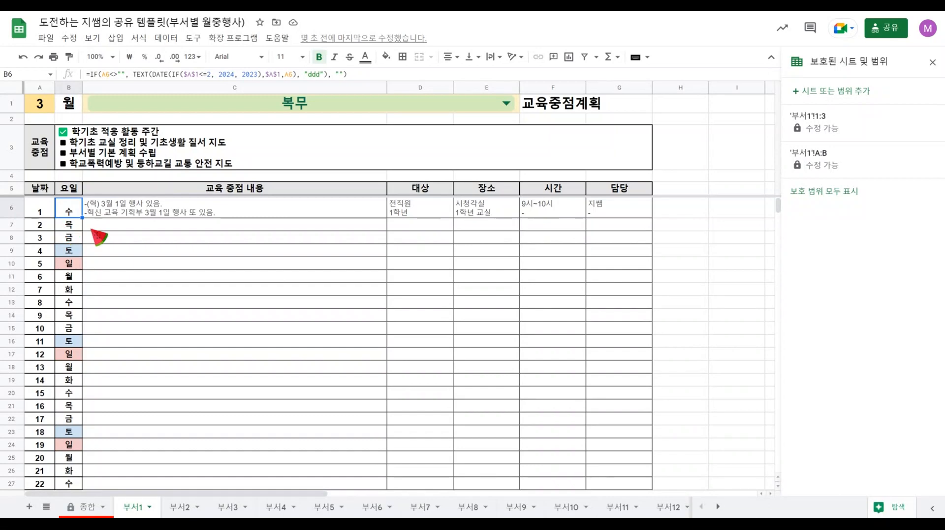
click(140, 238)
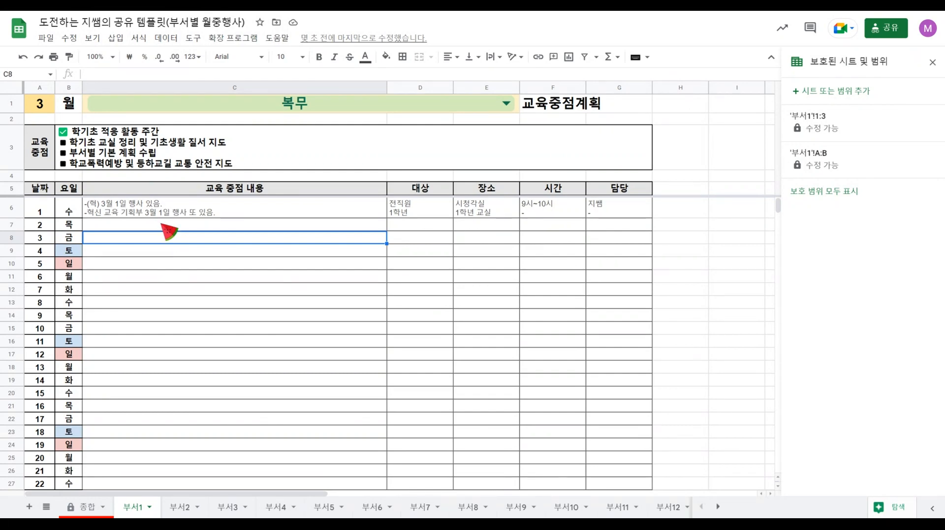
click(74, 224)
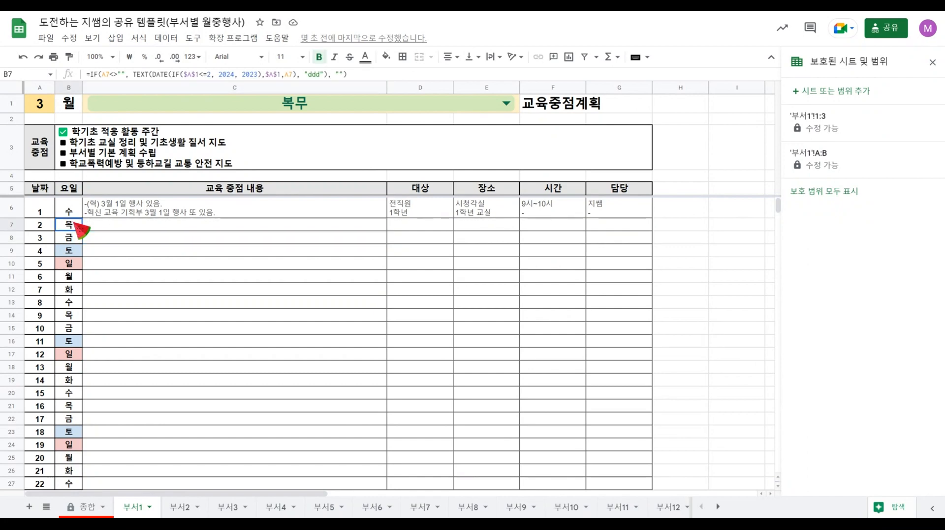
key(Delete)
click(105, 228)
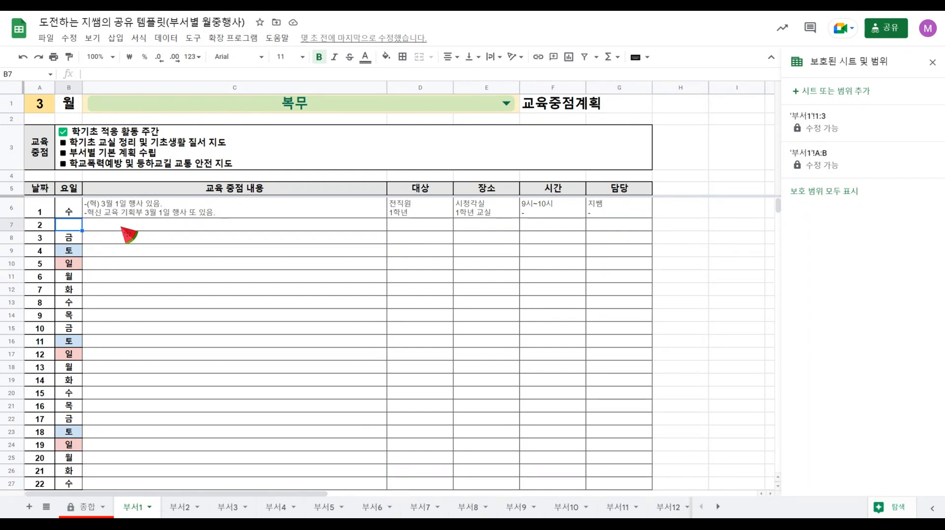
text(=IF(A7<>"", TEXT(DATE(IF($A$1<=2, 2024, 2023),$A$1,A7), "ddd"), ""))
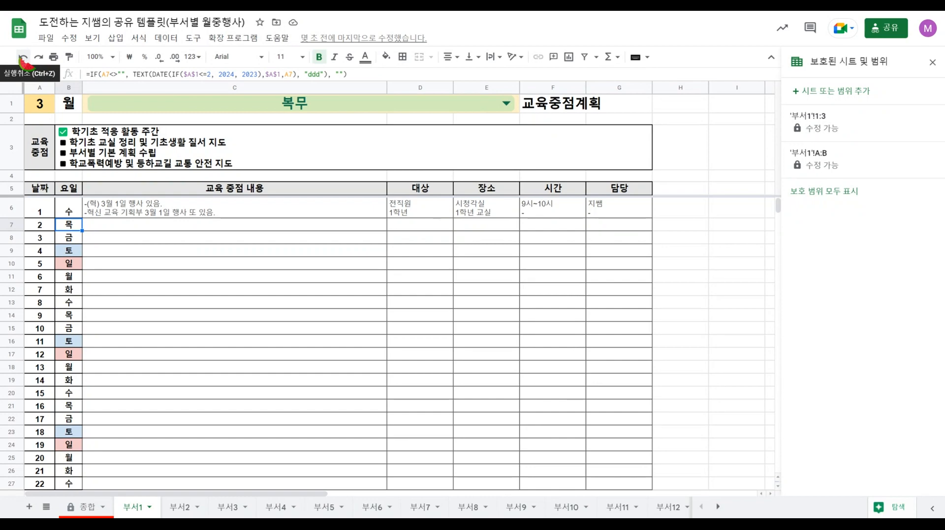
click(203, 304)
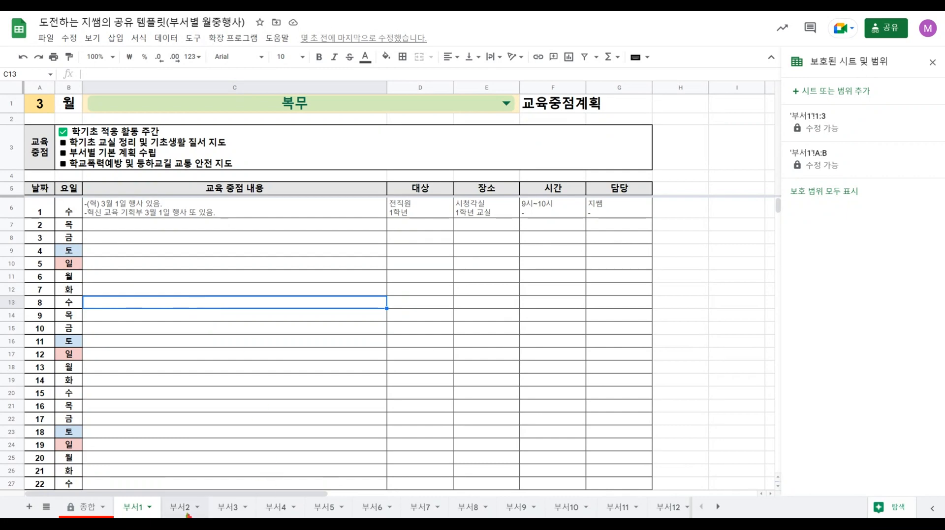
Select rows 1 to 5 of the 부서2 sheet to review its fixed header range, and clear the selection.
key(ctrl+shift+Page_Down)
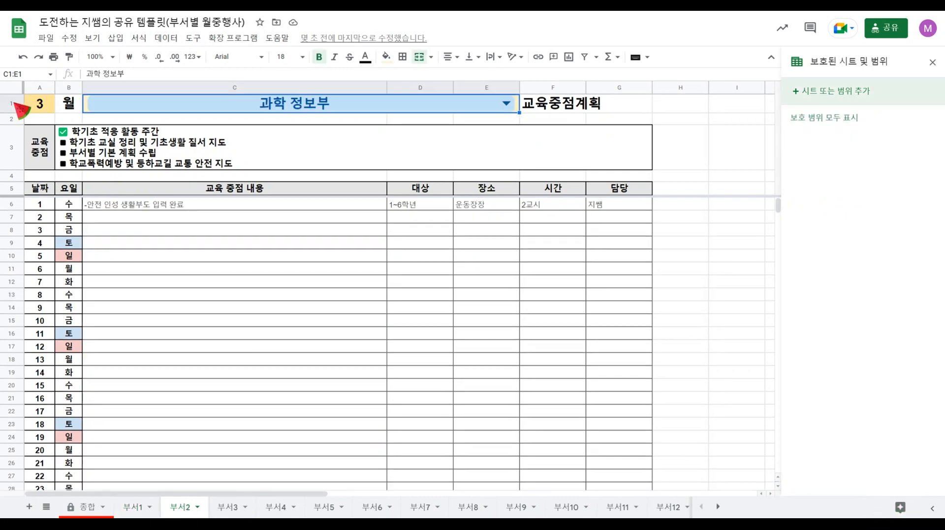
drag(14, 103, 9, 190)
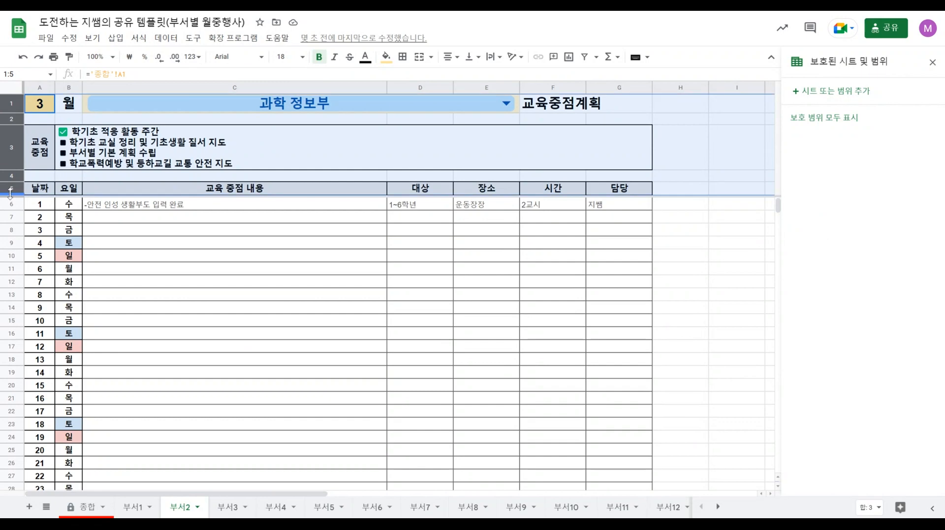
click(246, 323)
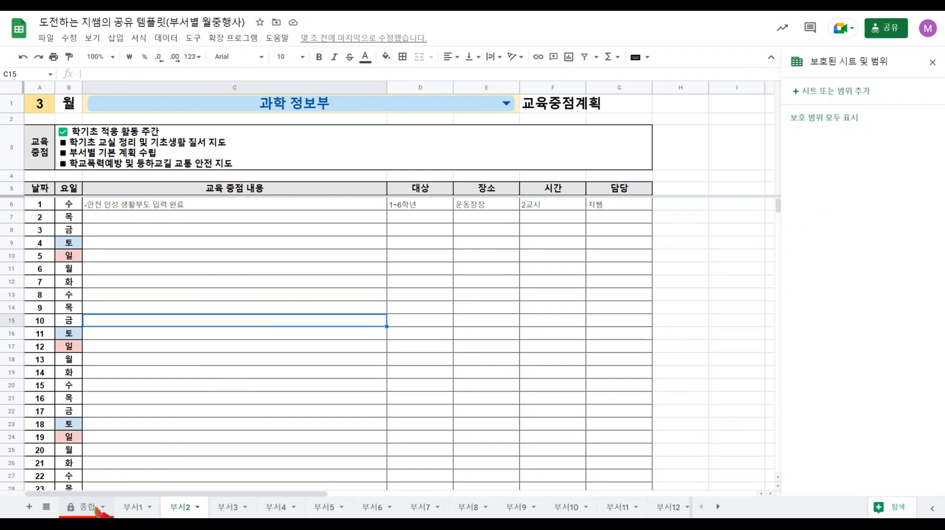
Return to the 종합 sheet, close the protected sheets and ranges pane, and look over the monthly plan.
click(96, 510)
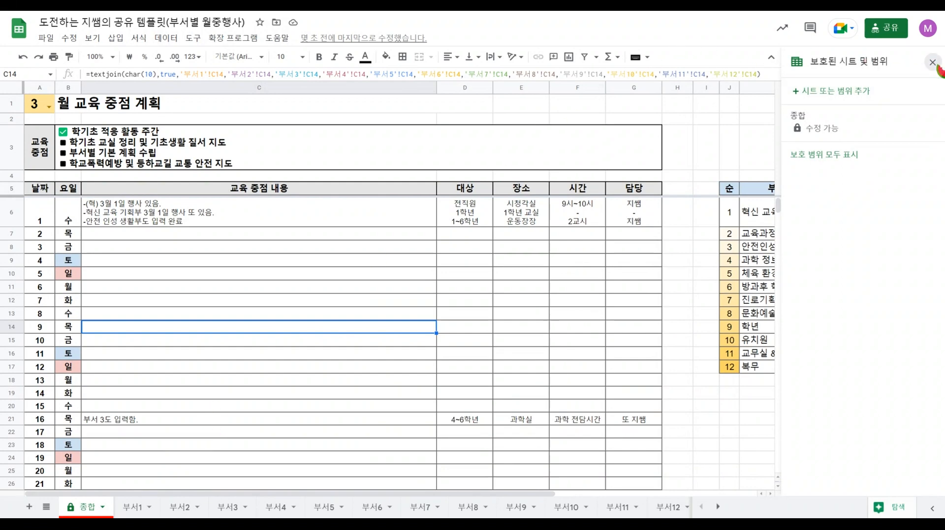
click(932, 62)
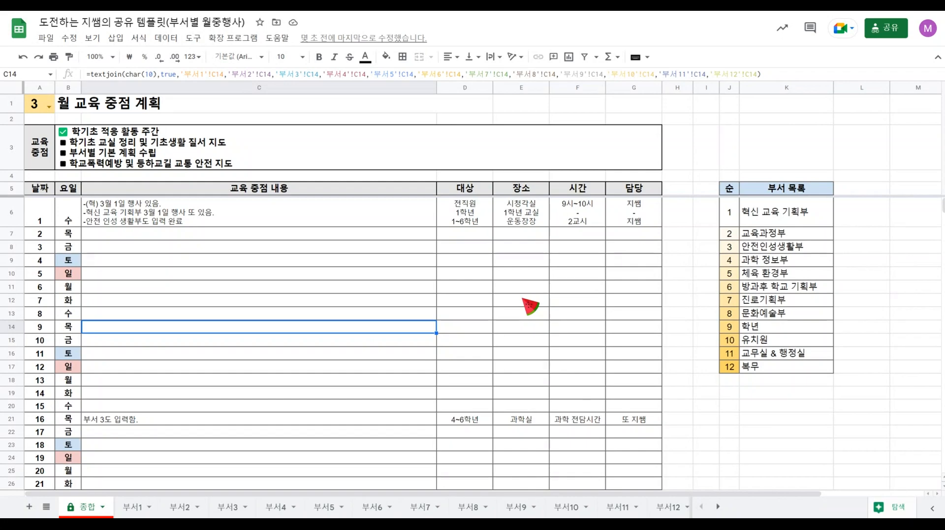
scroll(347, 348, down, 3)
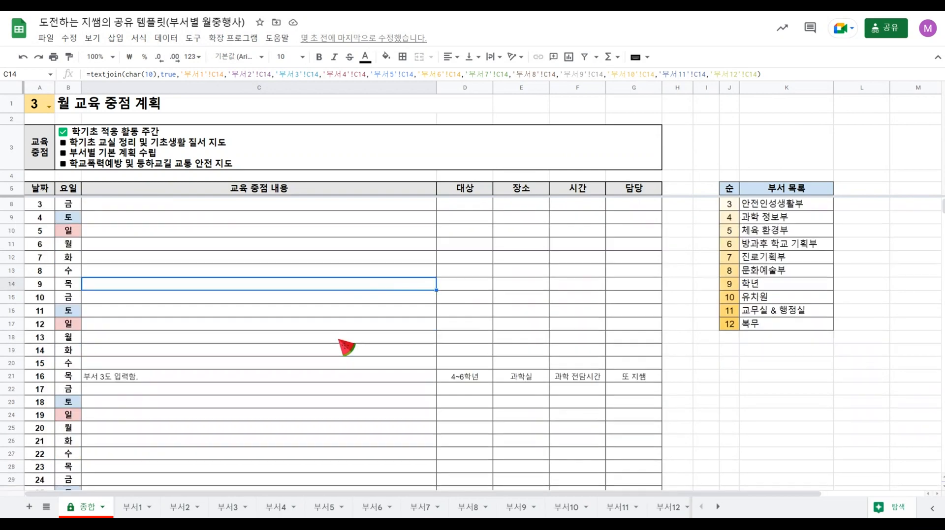
scroll(346, 348, up, 3)
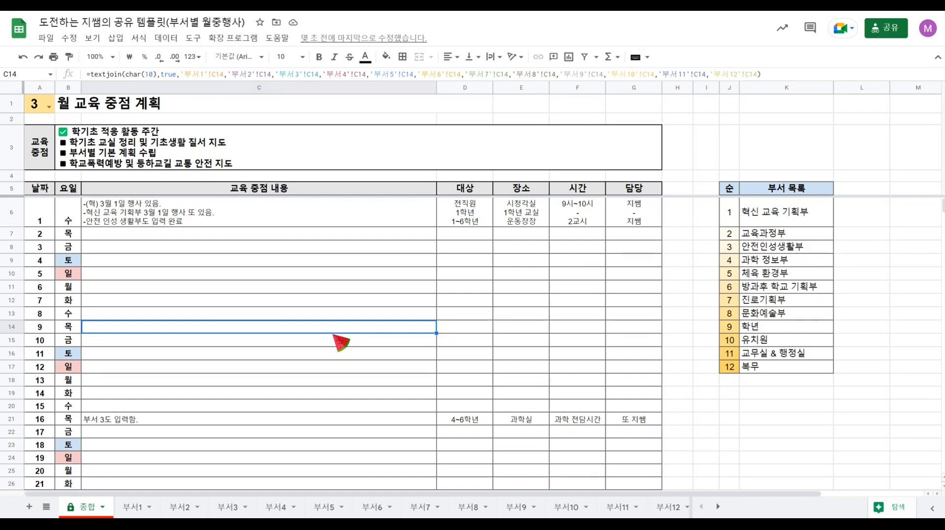
Enter "*(복) 교육지원청 학폭 담당 연수" as the 교육 중점 내용 for day 8 on the 부서1 sheet.
click(133, 508)
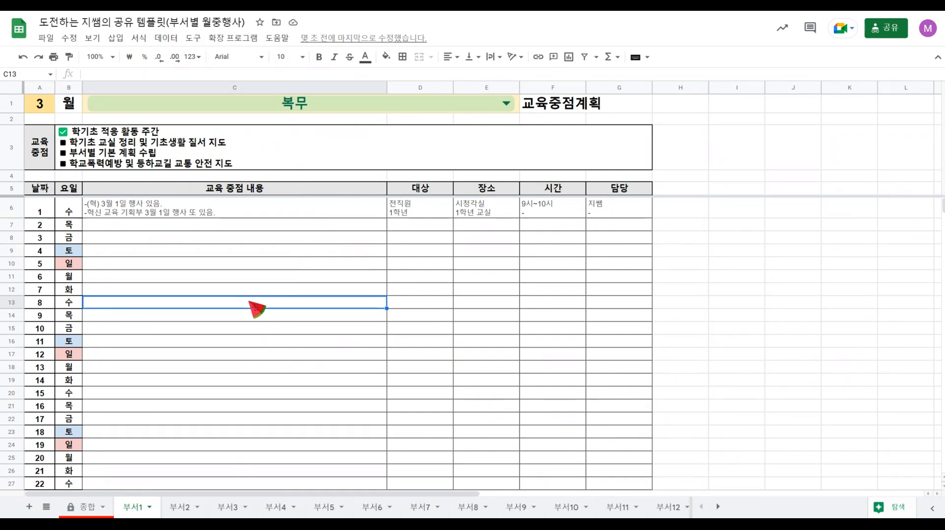
double_click(250, 303)
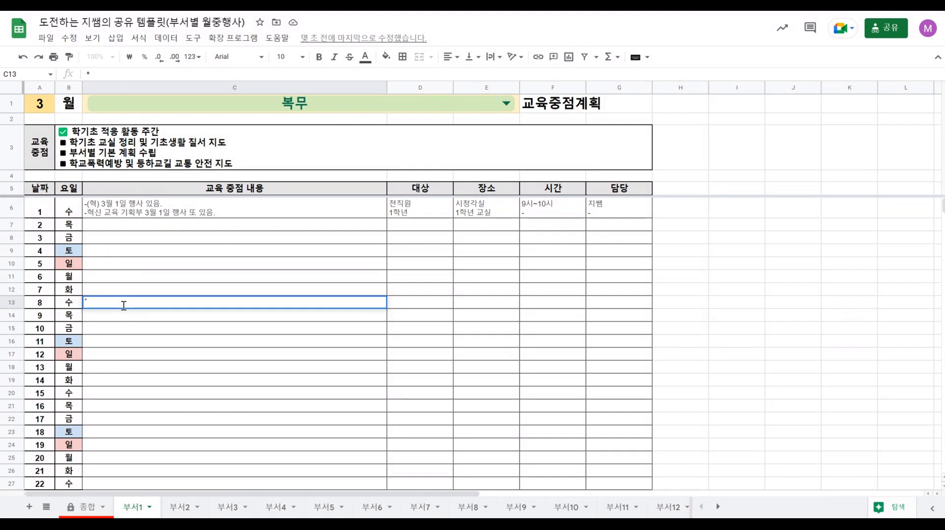
text((복))
text( 교육저)
text(원청)
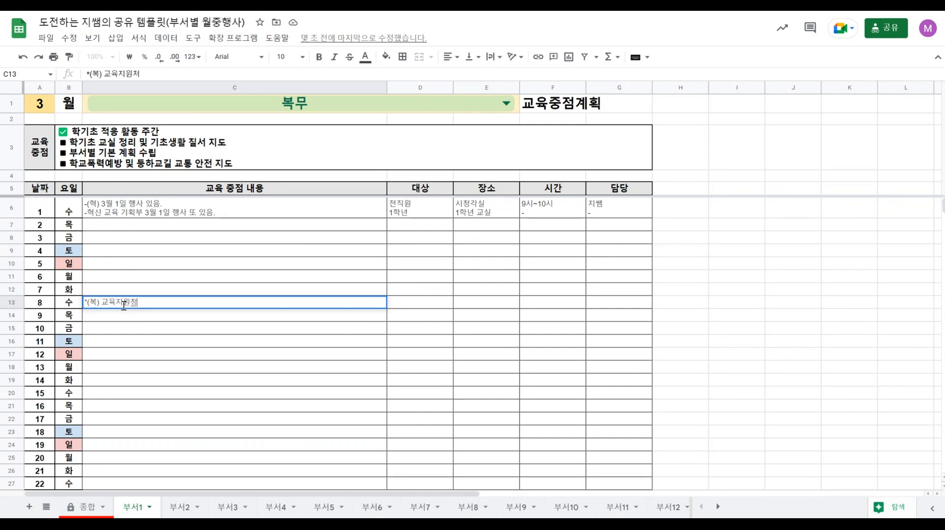
text( 희폭)
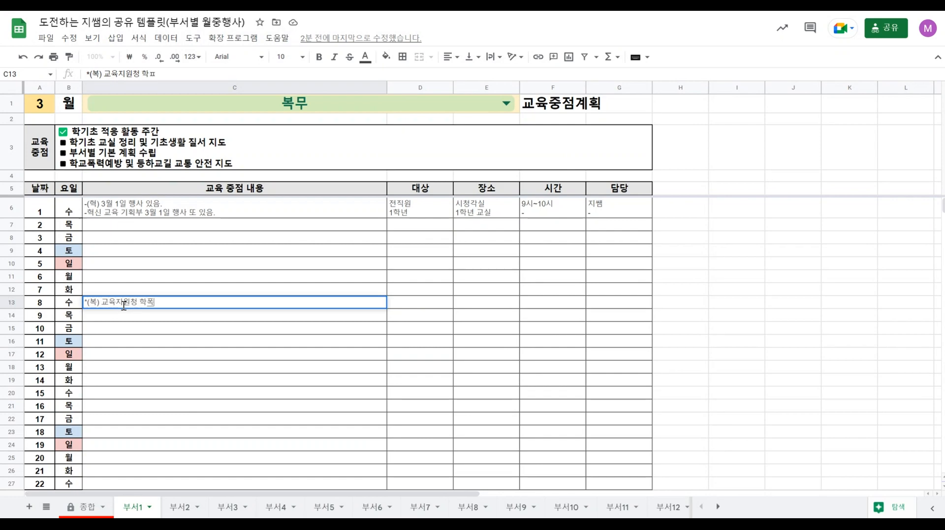
text( 담디당 연수()
key(BackSpace)
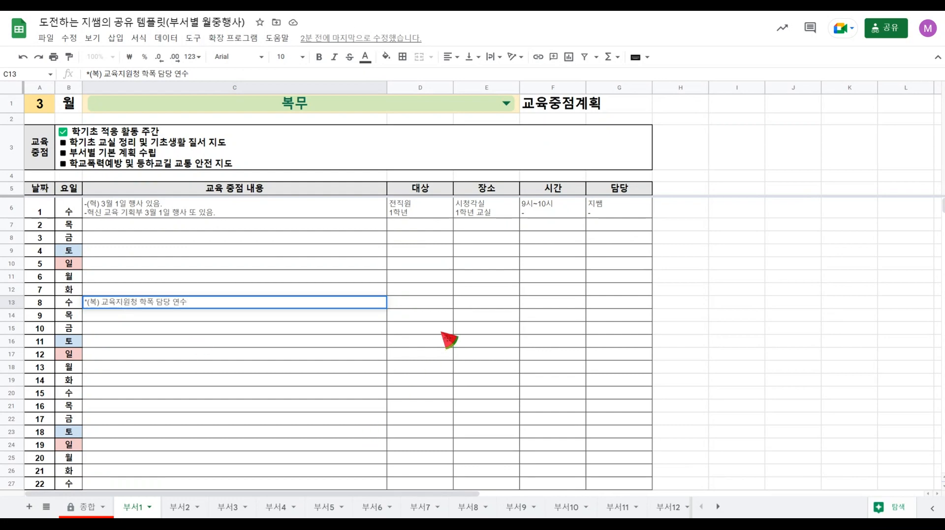
Fill in day 8 on the 부서1 sheet with 대상 "학폭 담당교사" and 장소 "교육청 00홀".
click(433, 307)
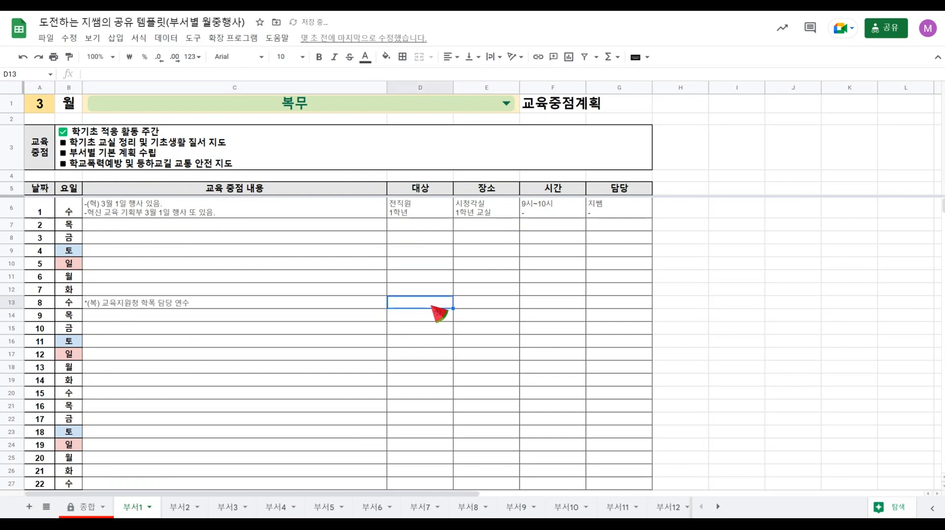
text(학폭 담)
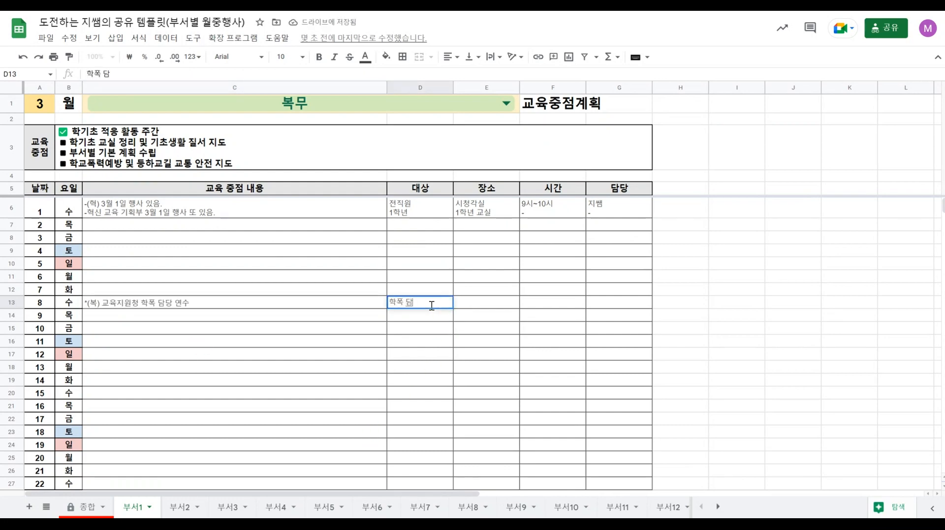
text(당교사)
click(498, 308)
text(교육청)
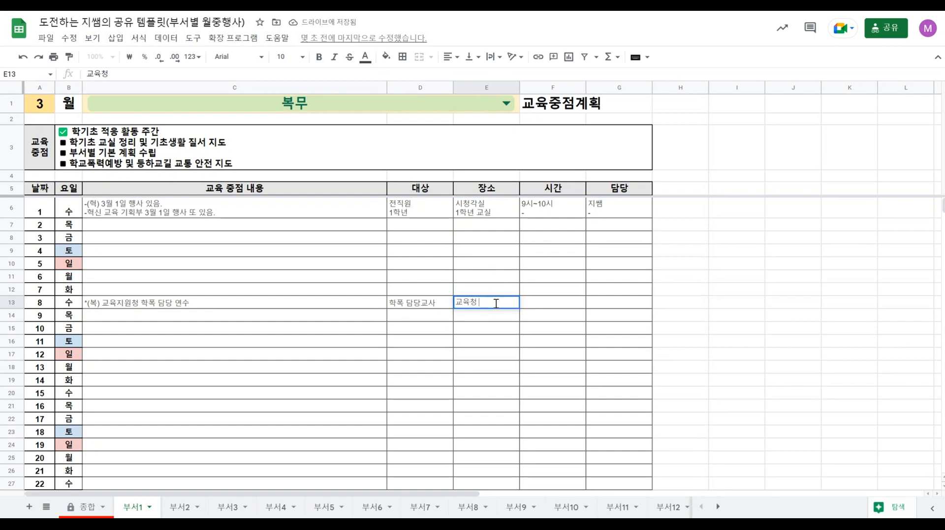
text( 00홀)
Set the day 8 시간 to "3시~4시" and fill 담당 with the masked name of the person in charge.
click(551, 304)
text(3시)
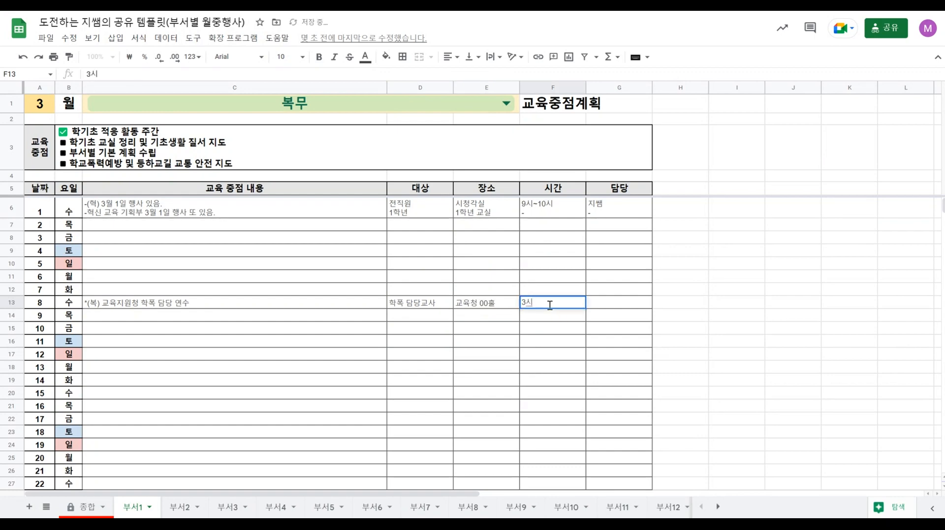
text(4)
text(4)
text(시)
click(622, 309)
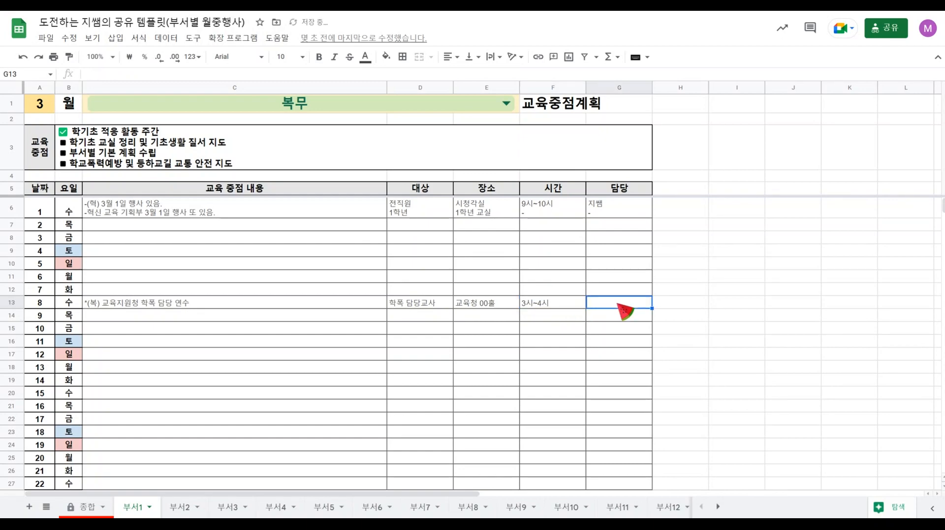
text(있)
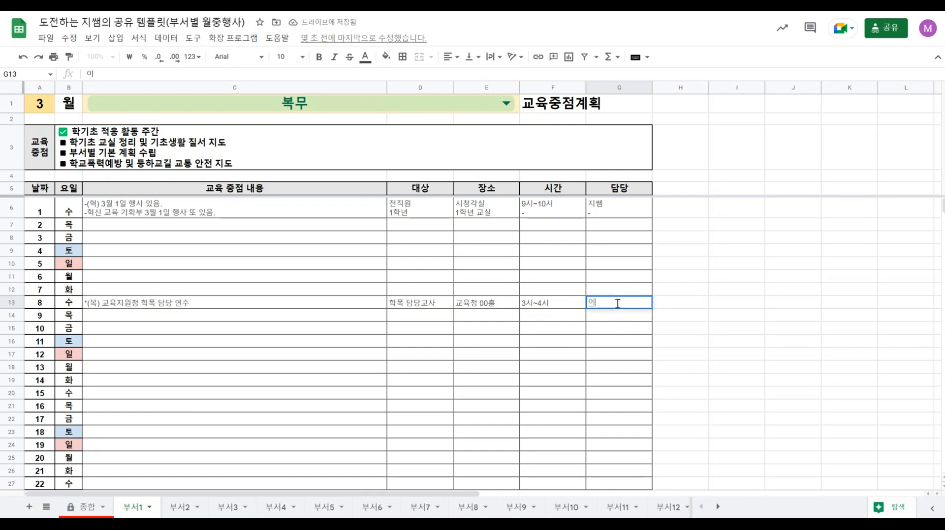
key(BackSpace)
text(00)
click(489, 328)
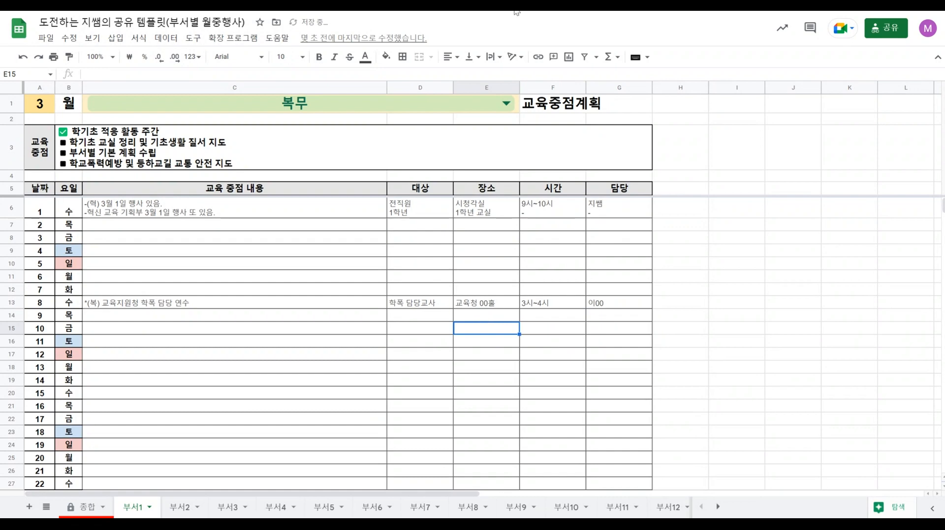
Check the day 8 training entry in cell C13 of the 종합 sheet.
click(84, 507)
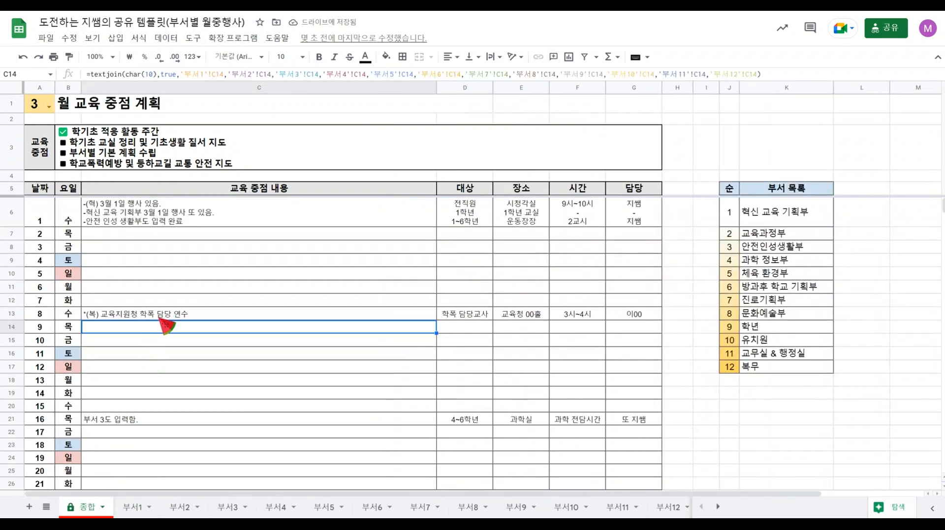
click(161, 318)
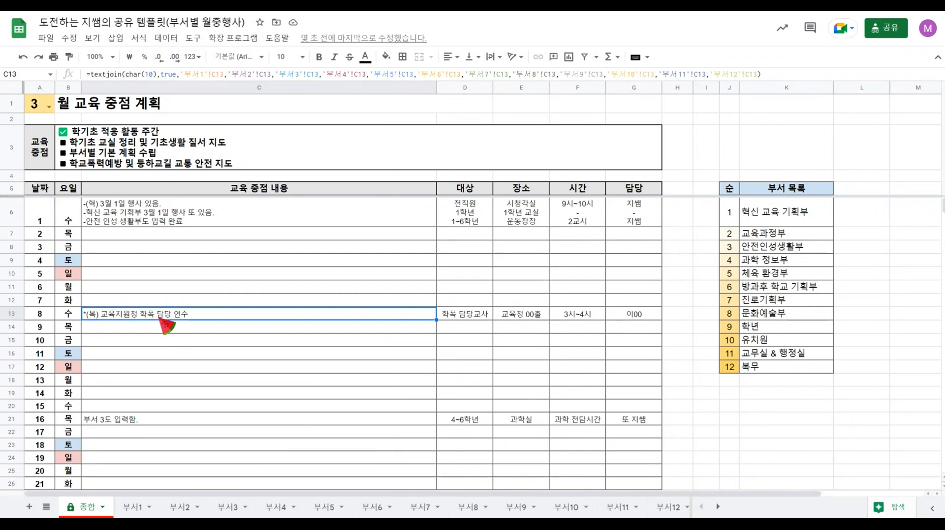